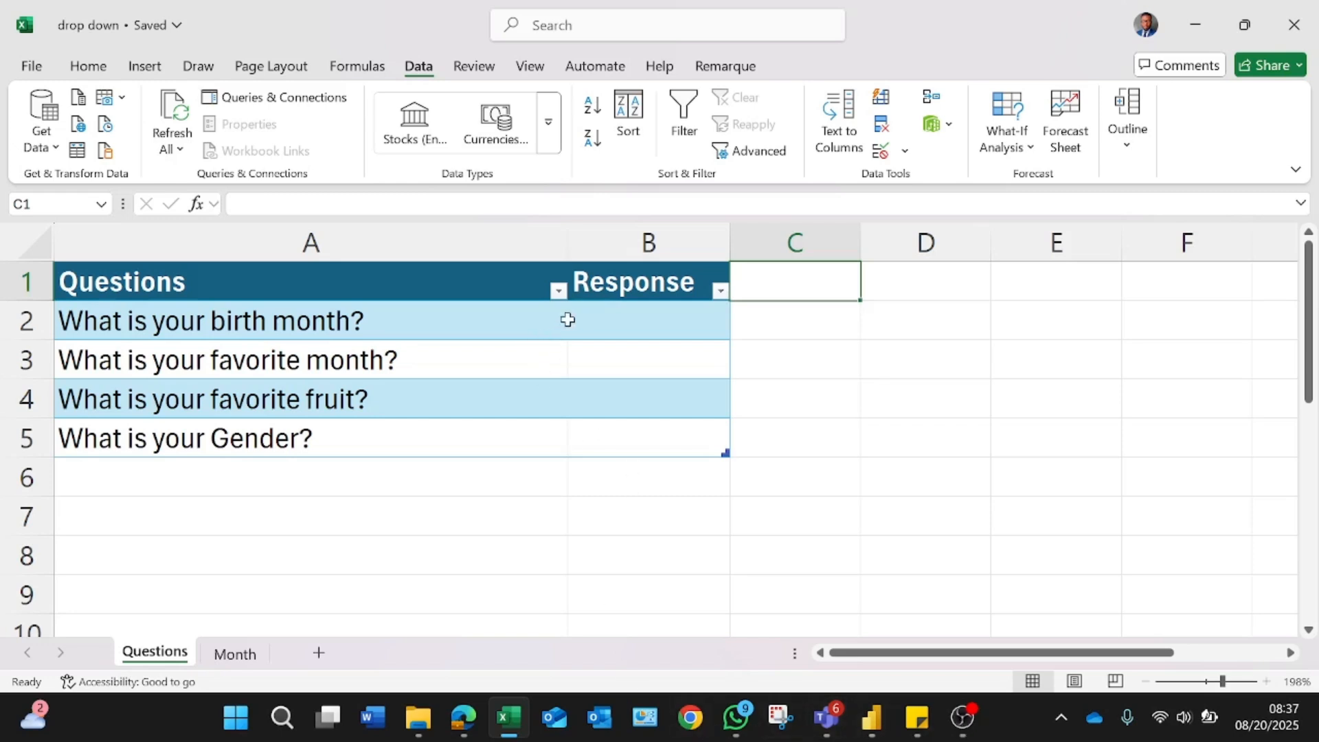
# Answer the birth month question in B2 with September and the favorite month question in B3 with February, using their drop-down lists
pyautogui.click(591, 323)
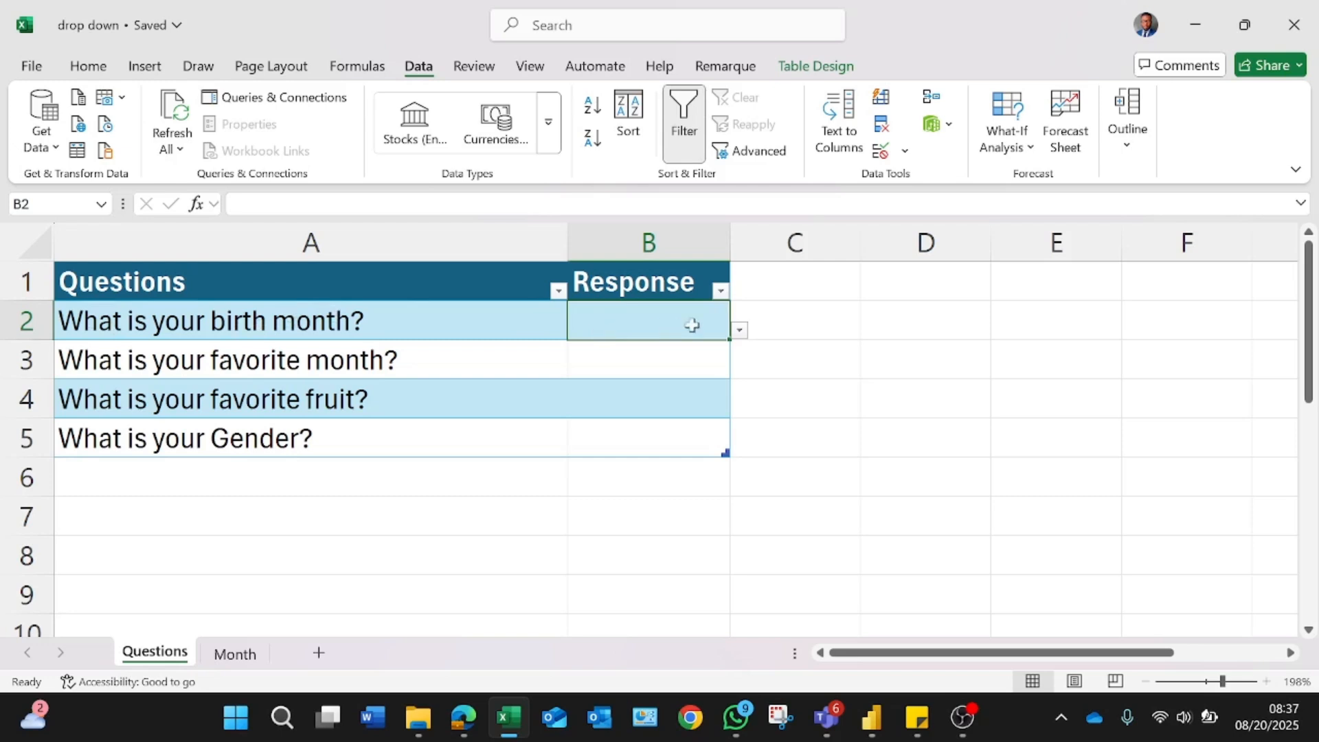
pyautogui.click(740, 332)
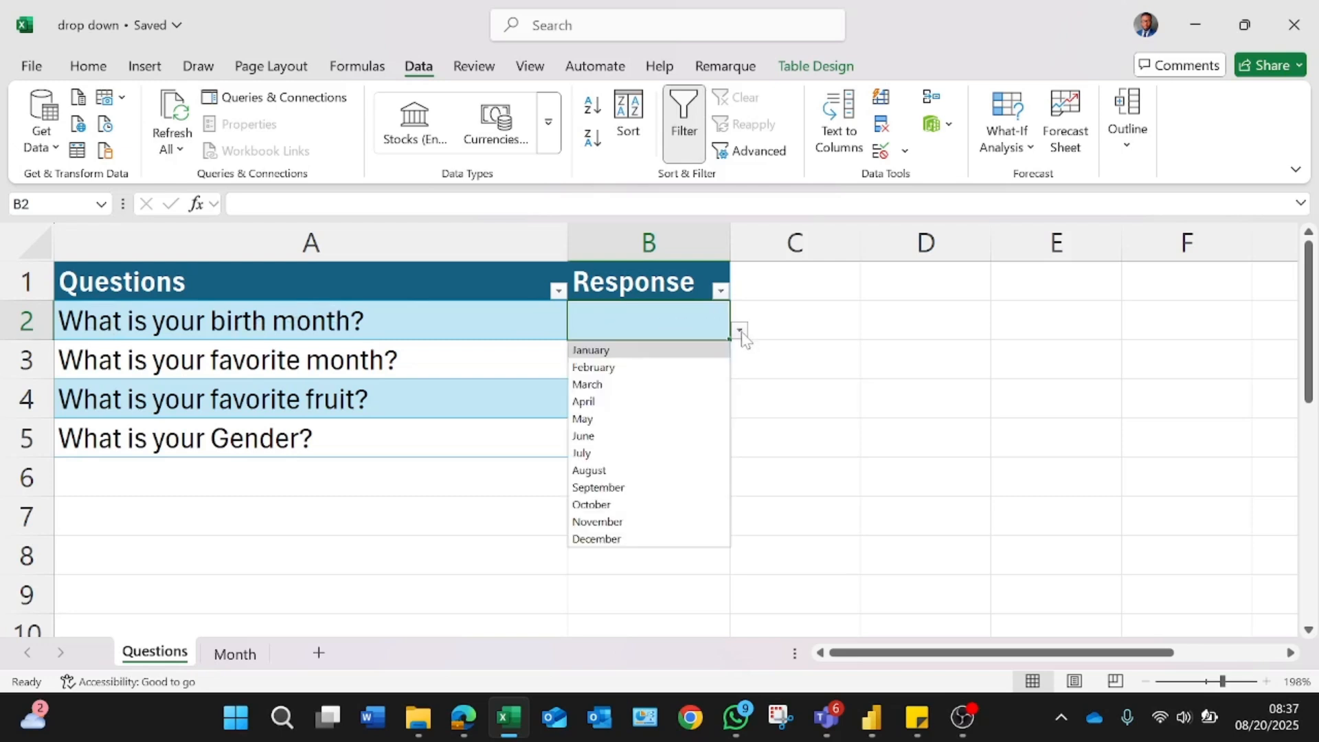
pyautogui.click(606, 488)
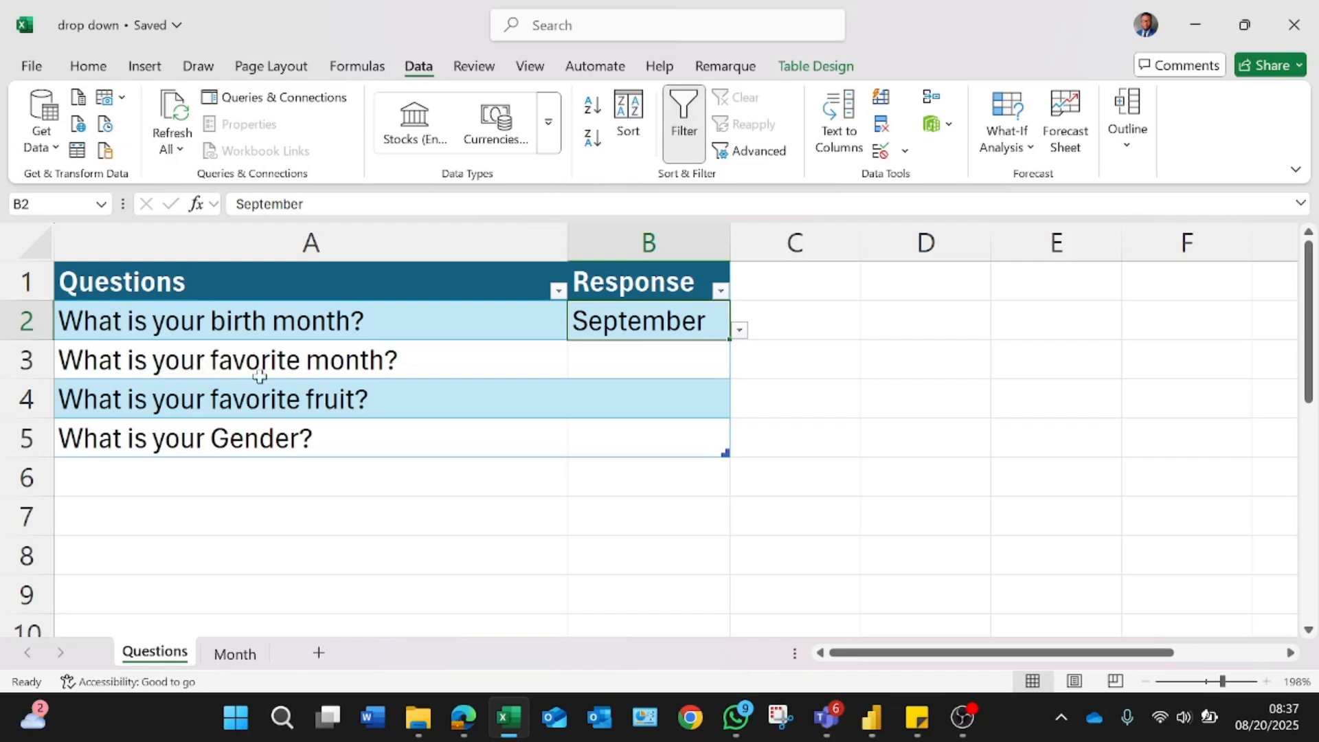
pyautogui.click(640, 357)
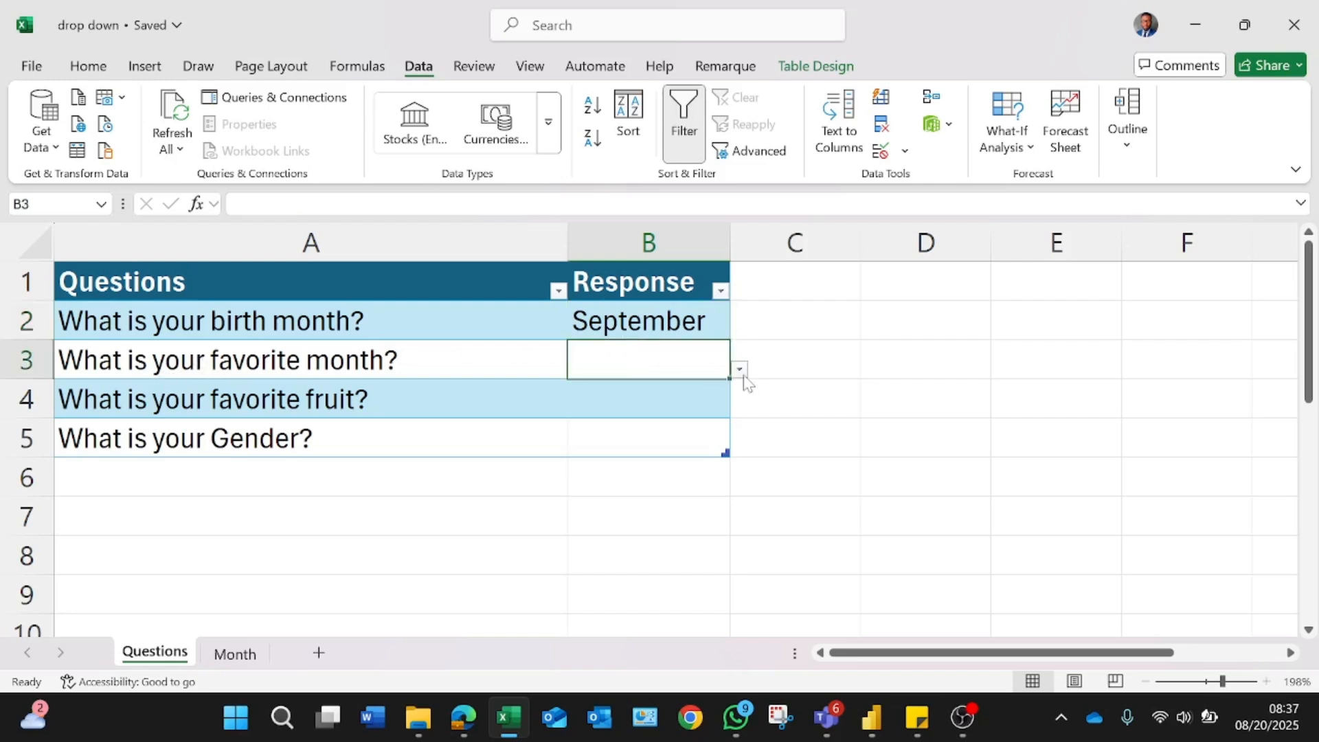
pyautogui.click(740, 369)
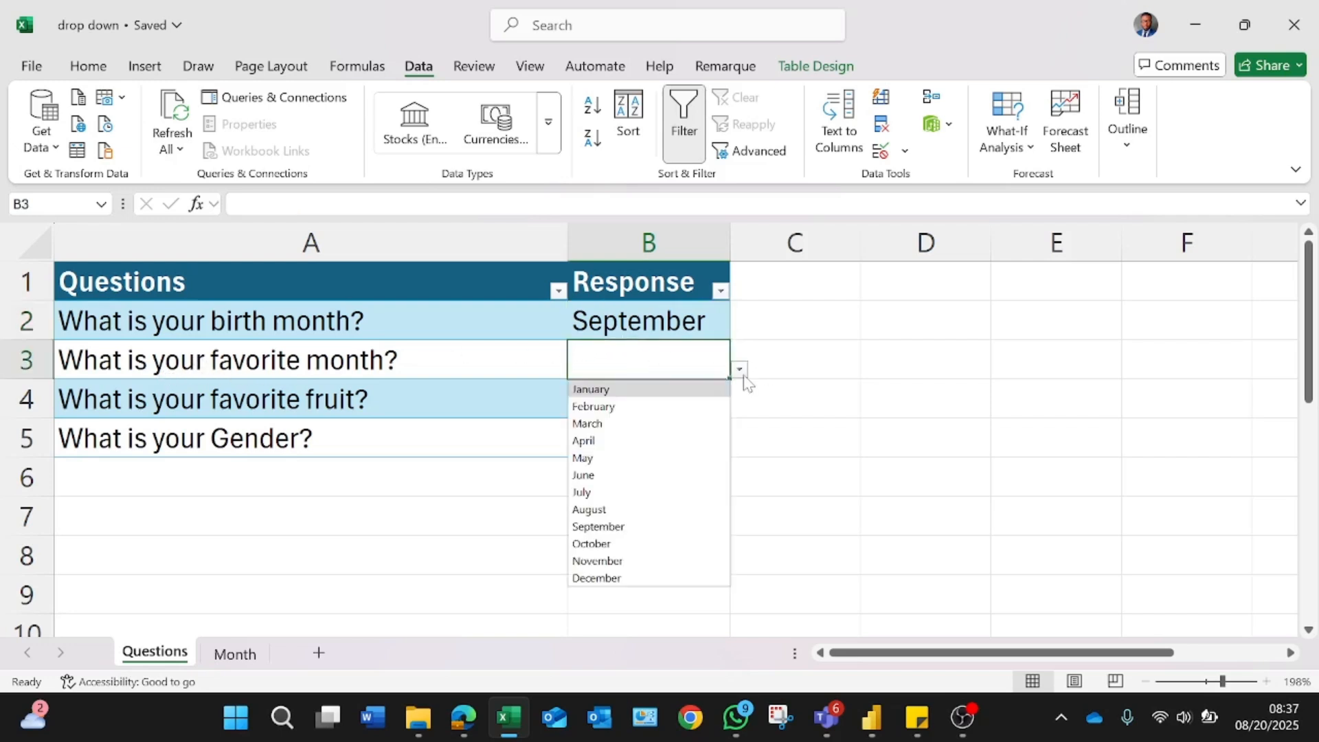
pyautogui.click(628, 409)
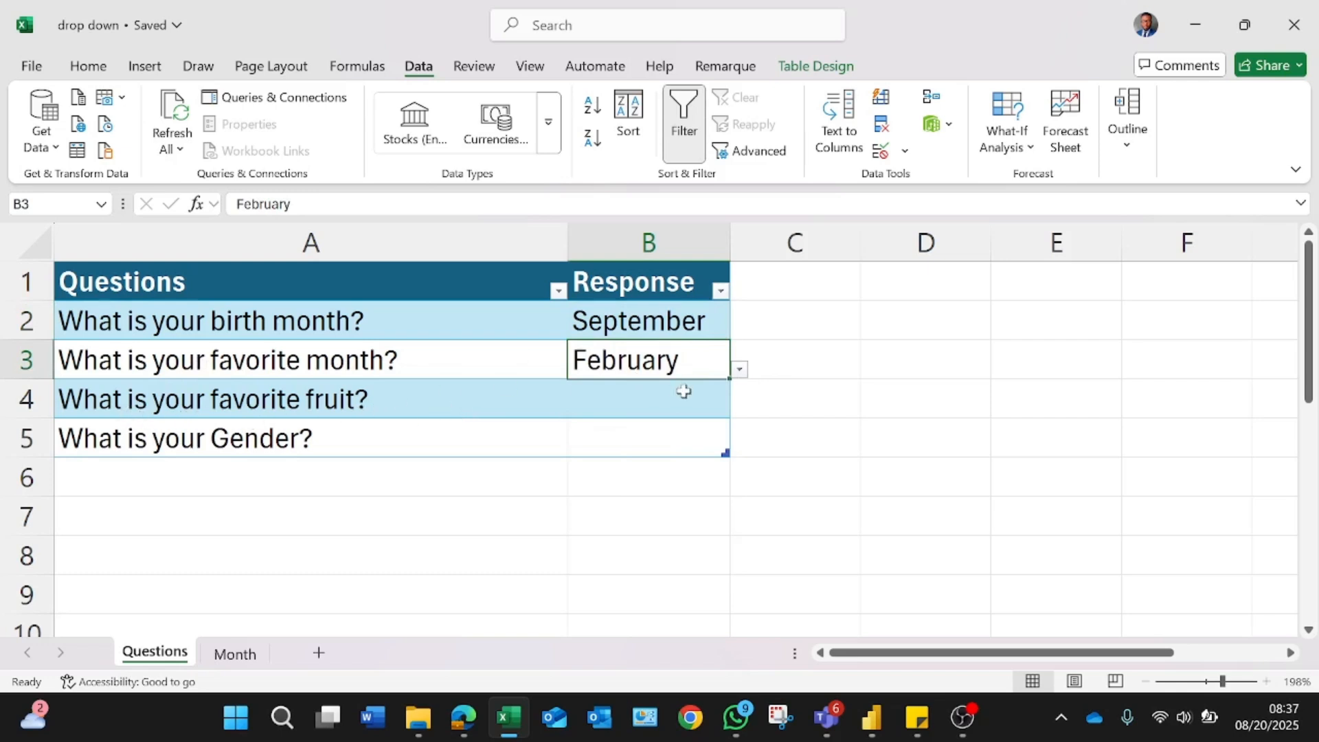
# Answer the favorite fruit question in B4 with Banana and pick the first listed option for the gender question in B5
pyautogui.click(684, 391)
pyautogui.click(740, 410)
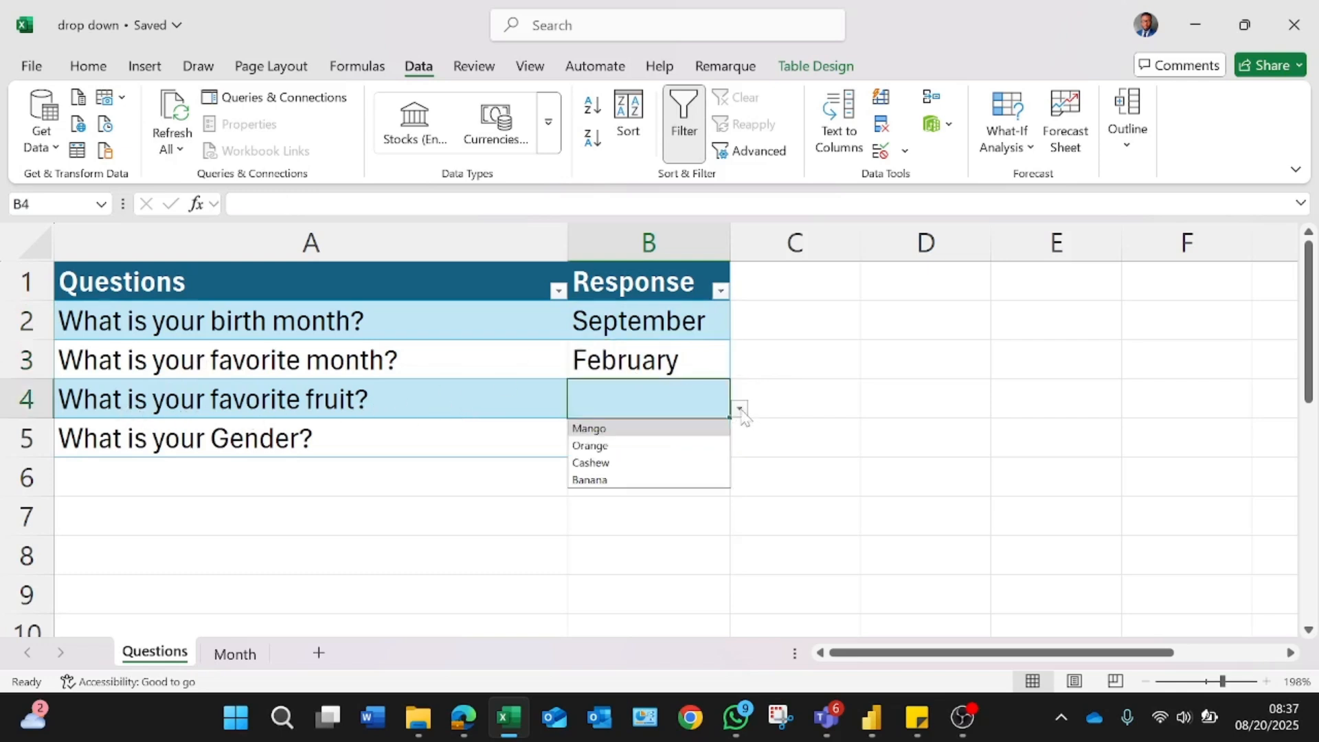
pyautogui.click(650, 481)
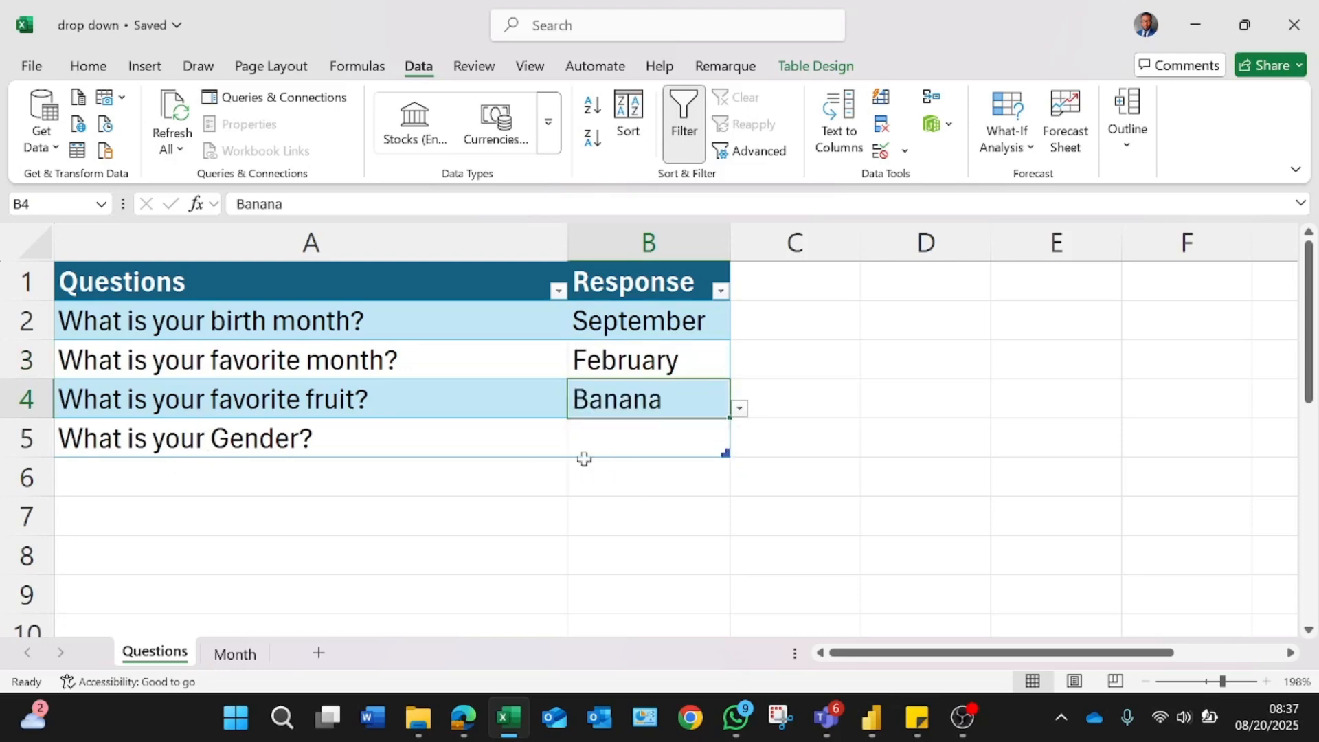
pyautogui.click(710, 447)
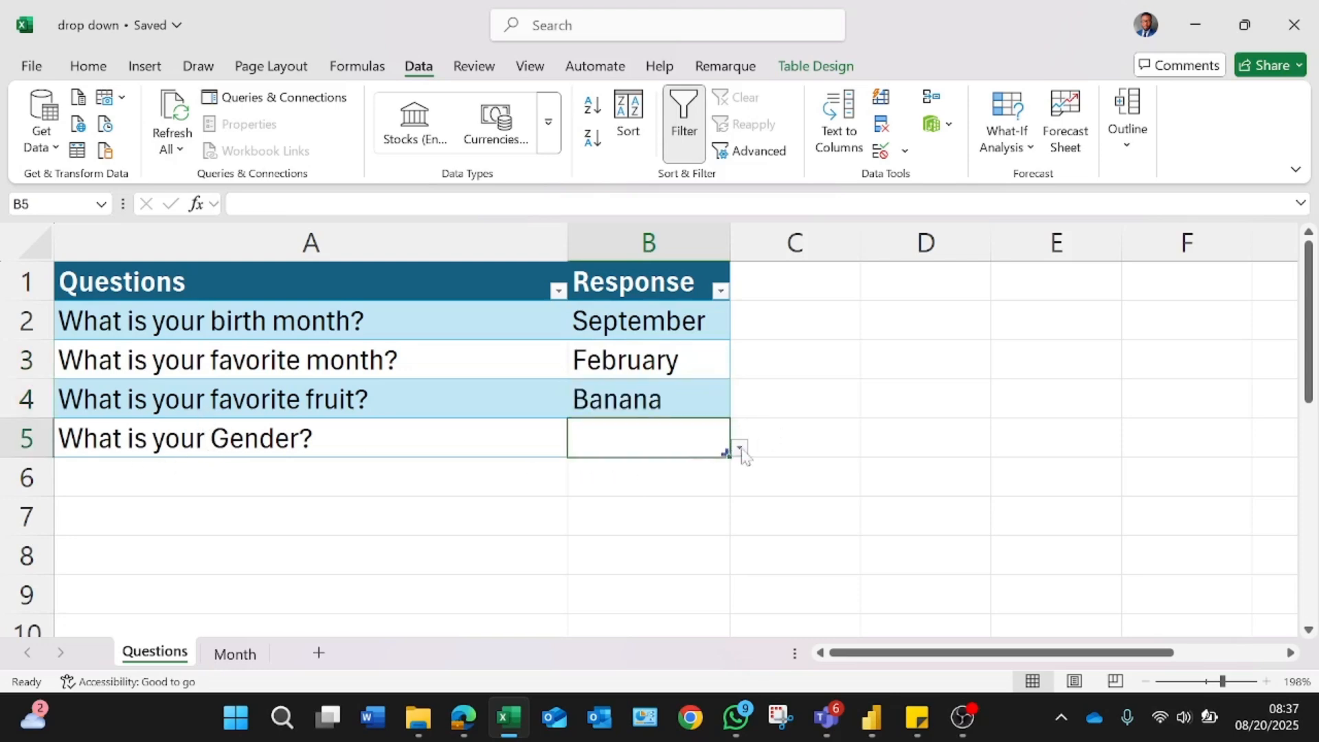
pyautogui.click(742, 451)
pyautogui.click(657, 467)
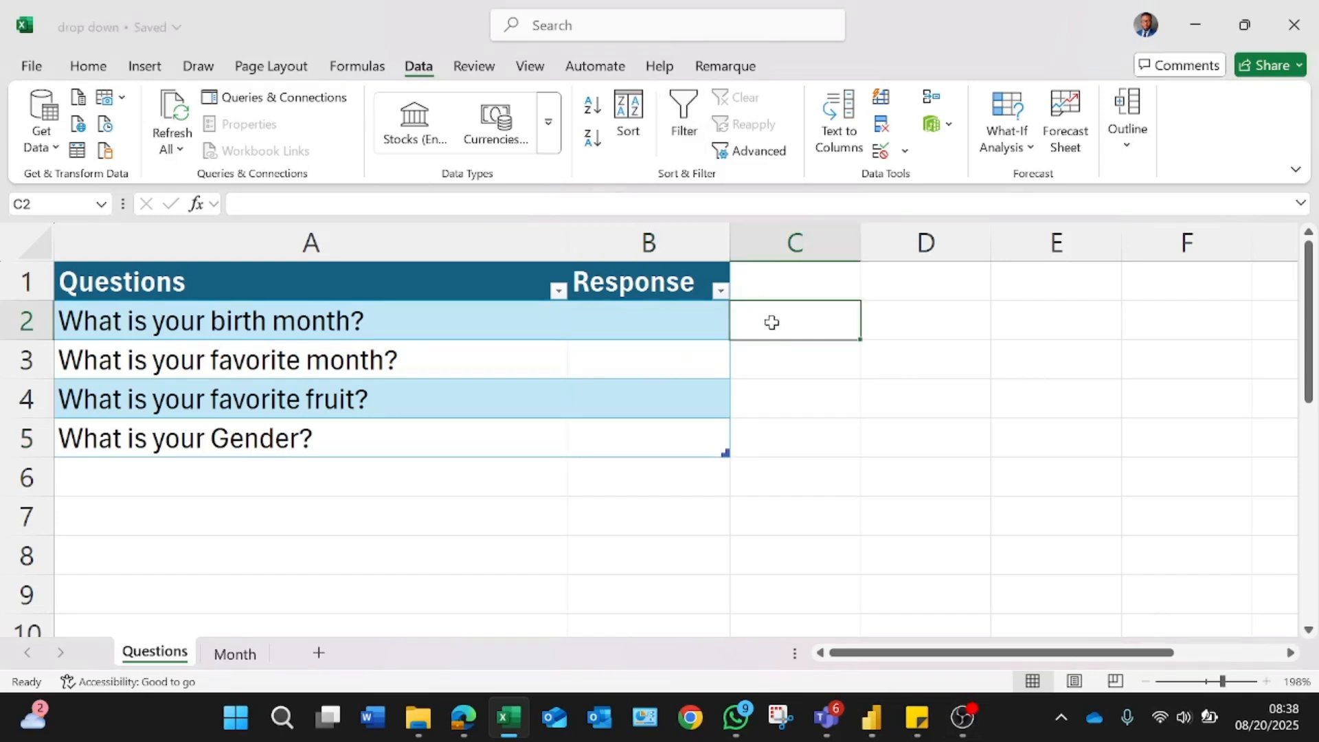
# Check each response cell from B2 to B5 for an existing drop-down list
pyautogui.click(658, 331)
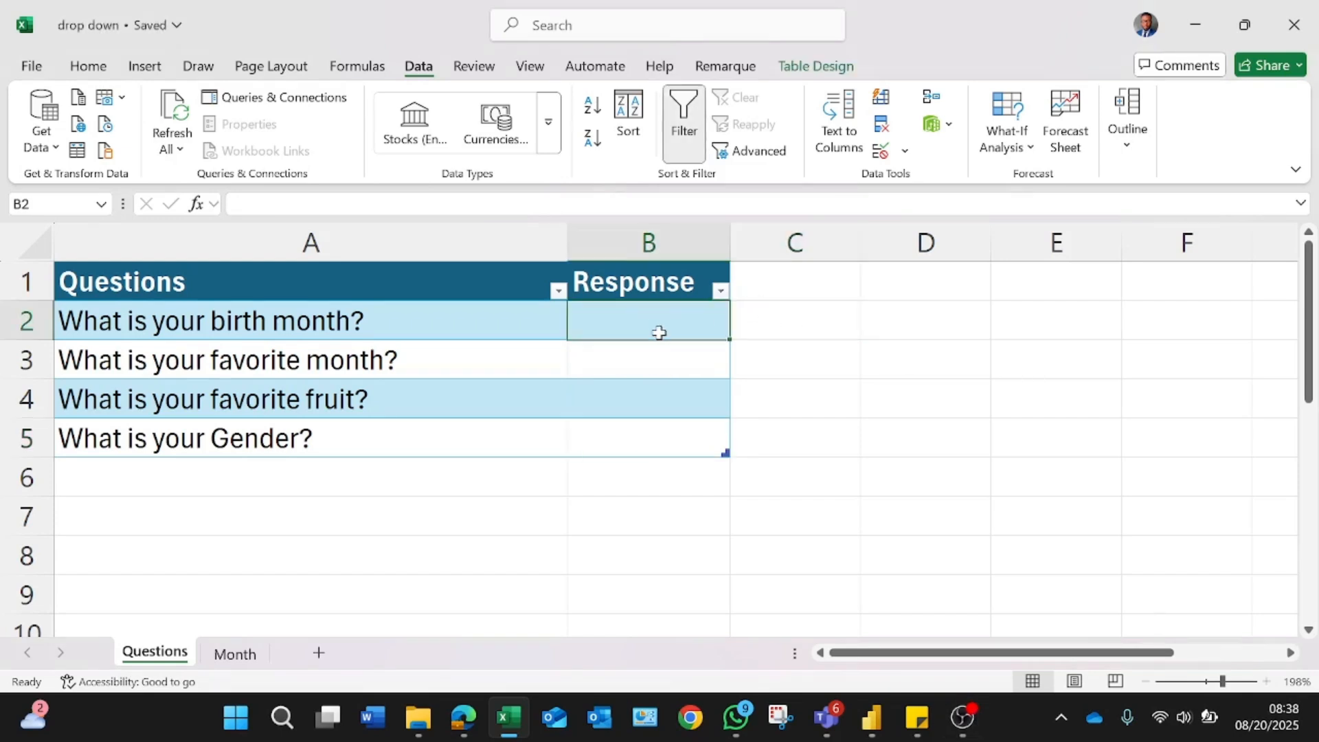
pyautogui.click(660, 369)
pyautogui.click(662, 398)
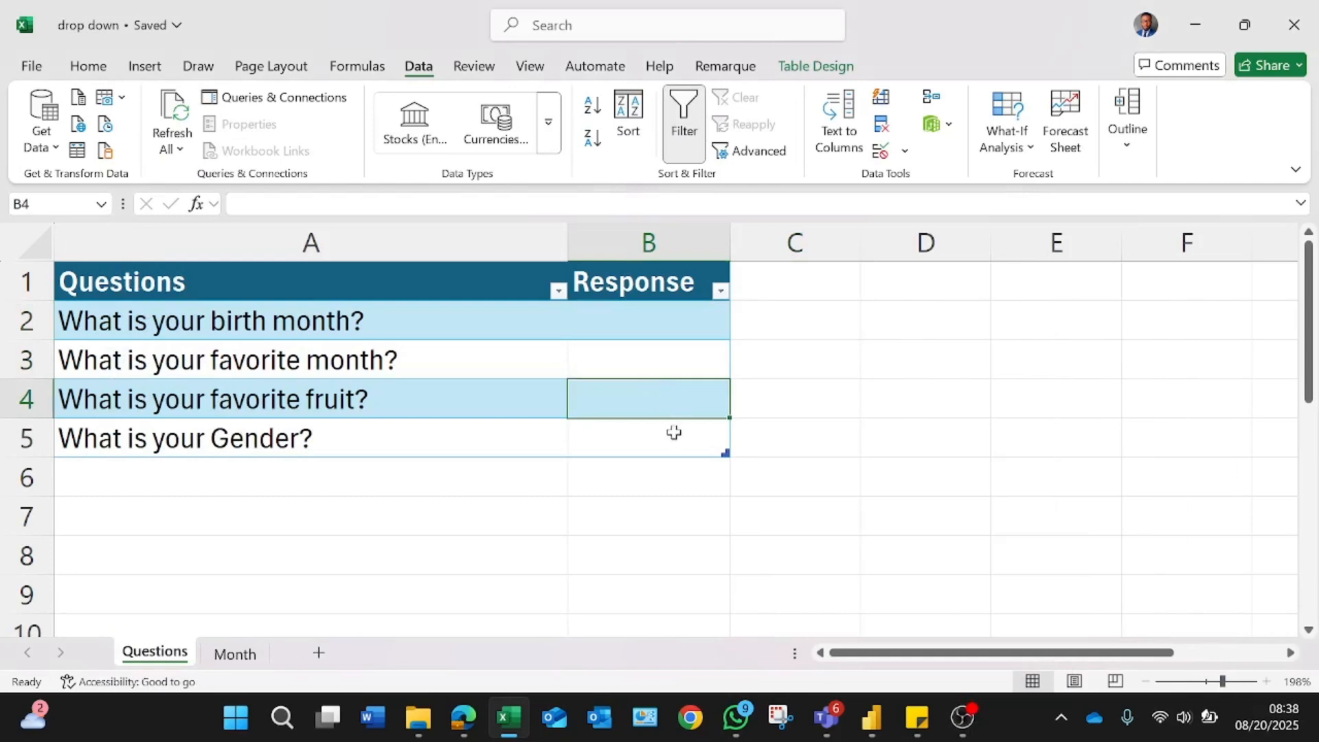
pyautogui.click(687, 449)
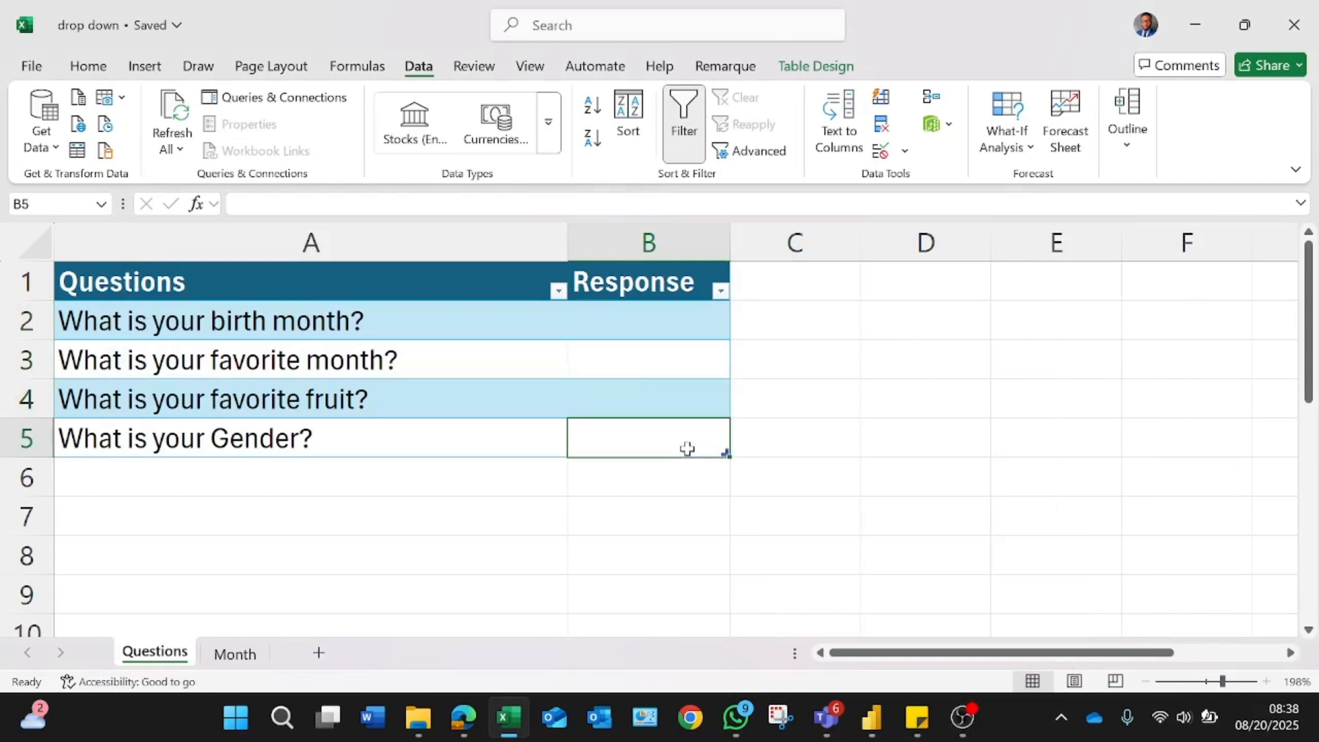
pyautogui.click(910, 329)
pyautogui.click(647, 327)
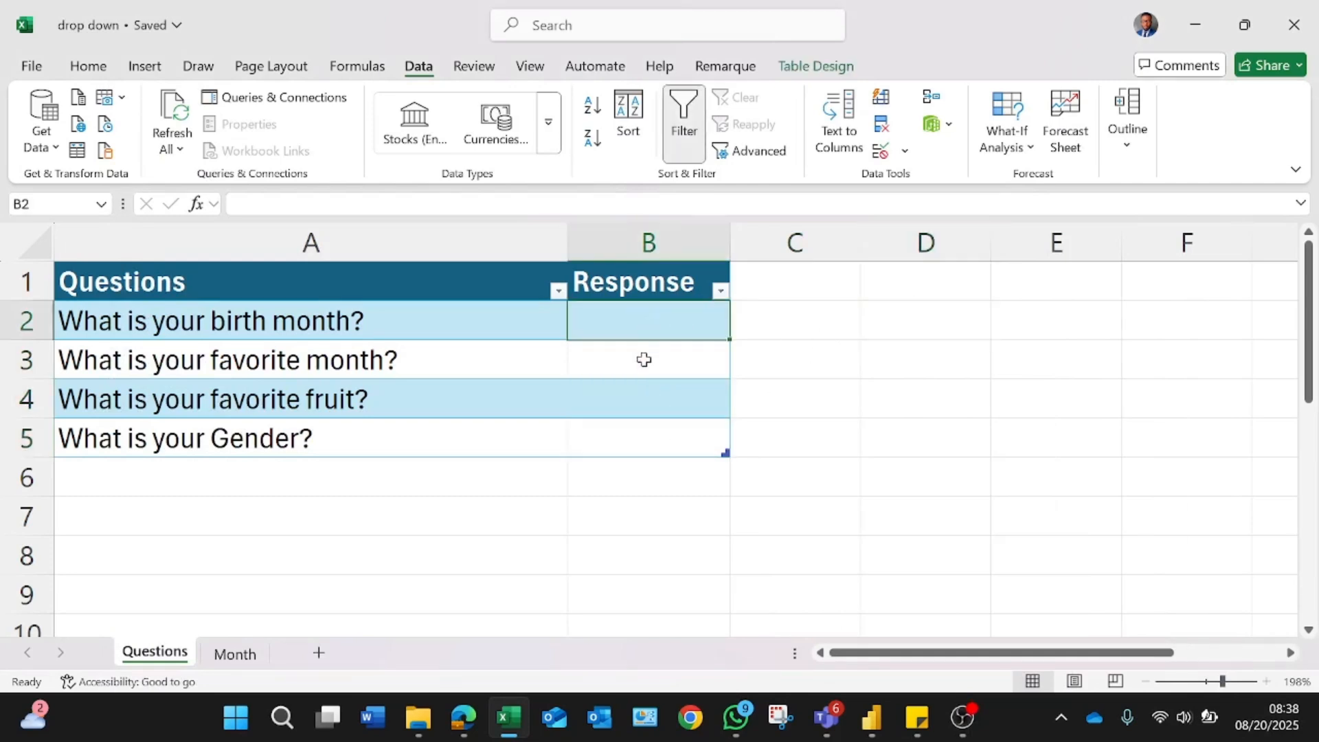
pyautogui.click(645, 358)
pyautogui.click(646, 398)
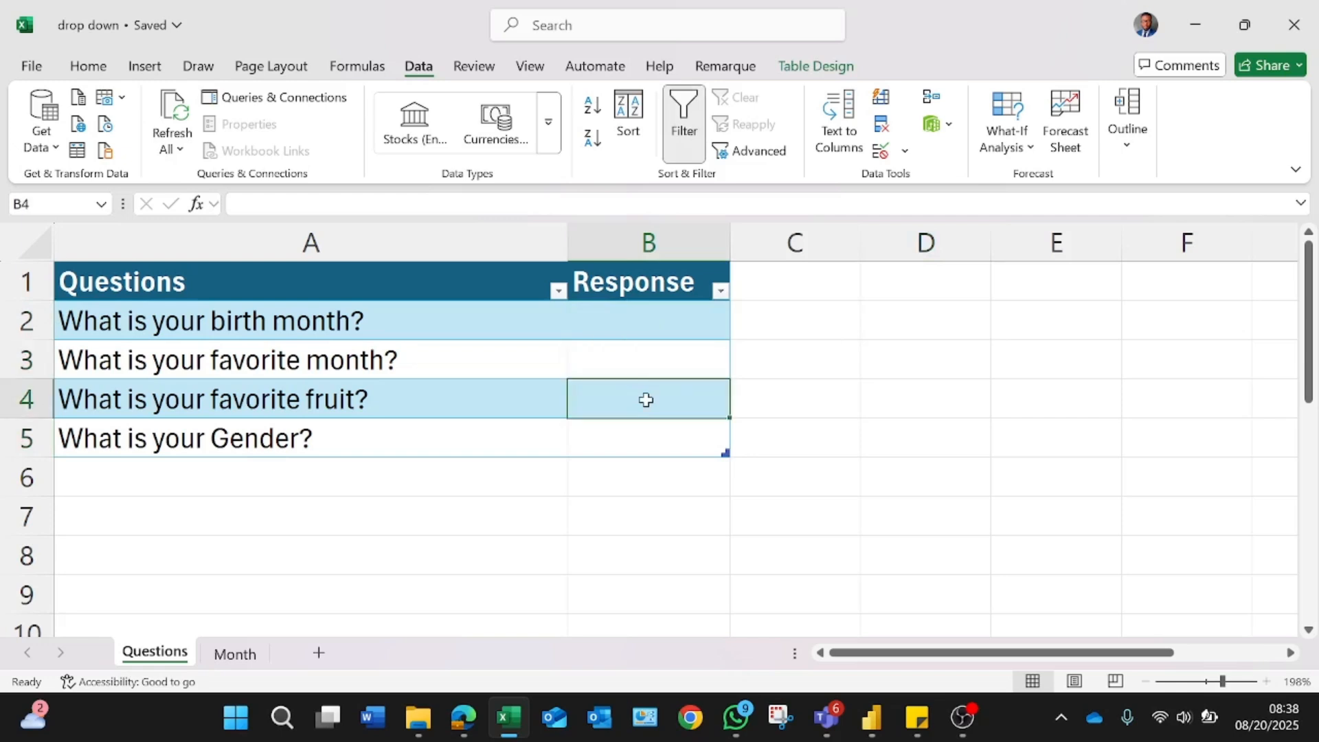
pyautogui.click(642, 438)
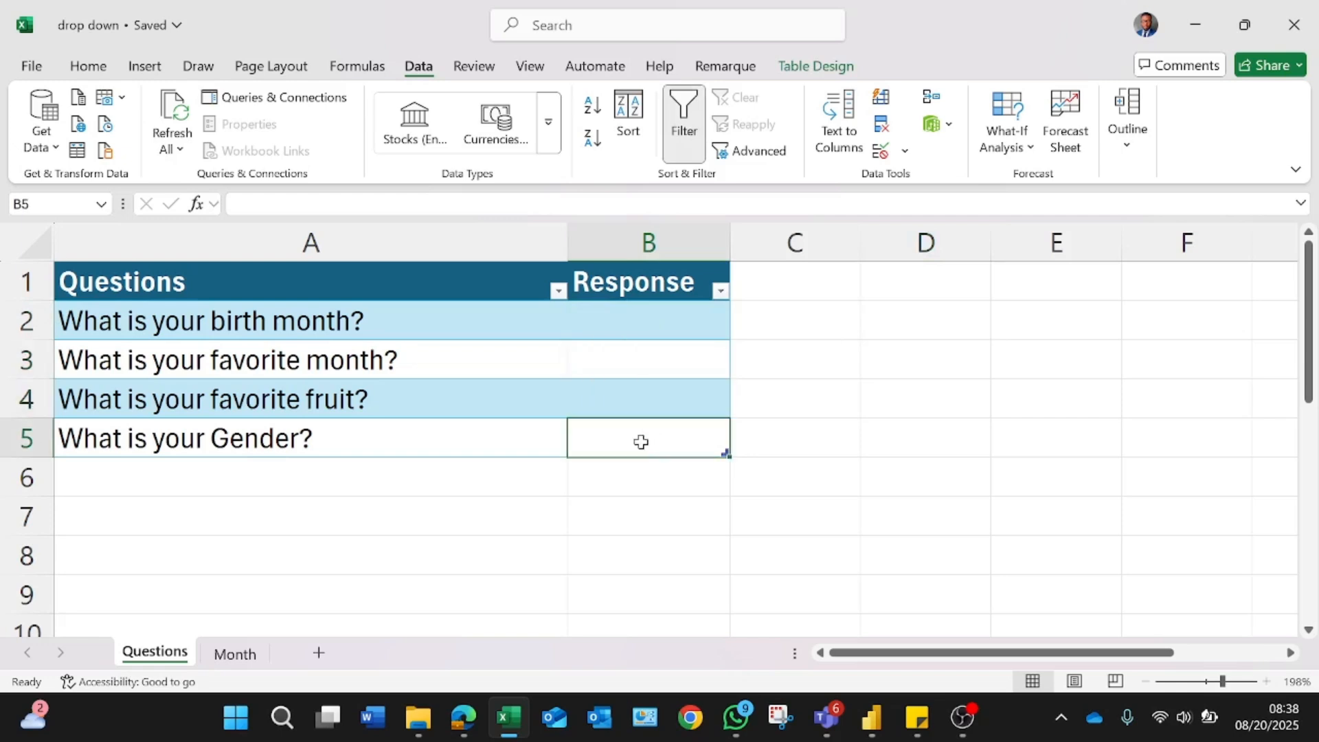
# Review the month and fruit source lists on the Month sheet, returning to cell B2 of the Questions sheet
pyautogui.click(664, 321)
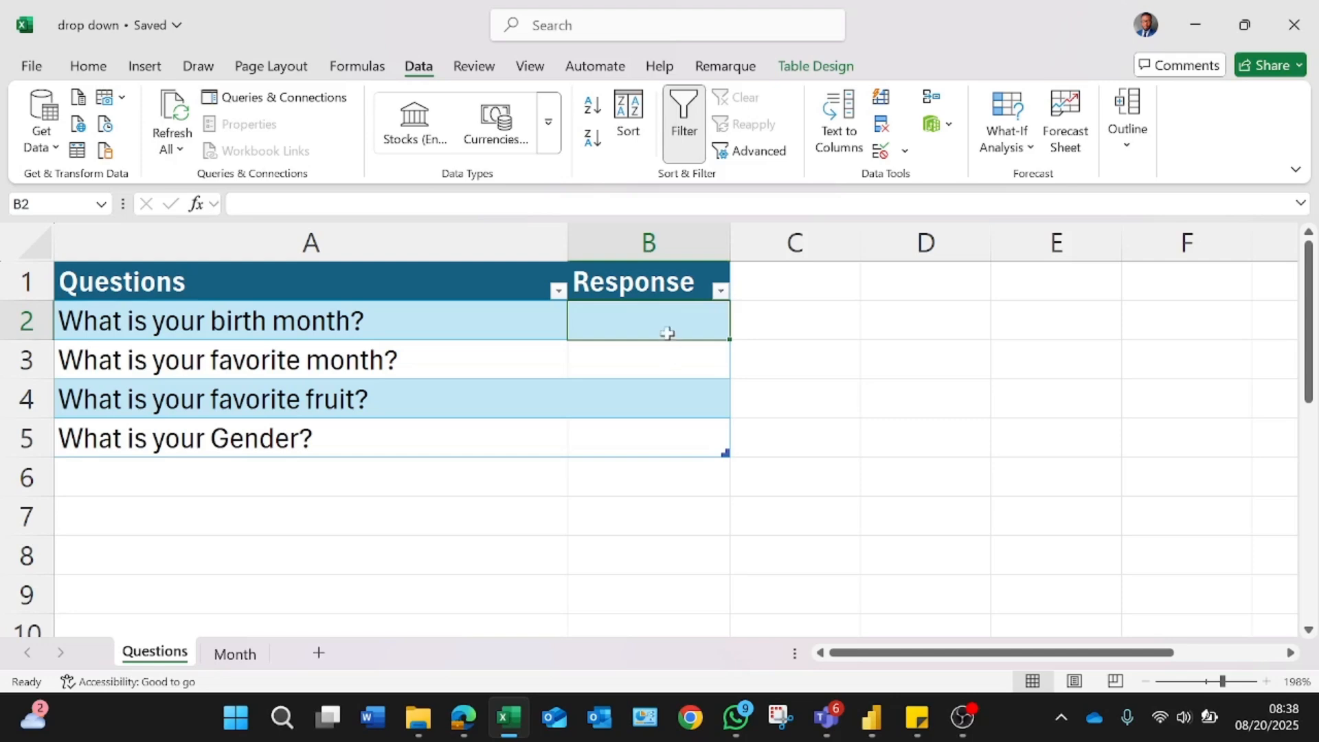
pyautogui.click(234, 654)
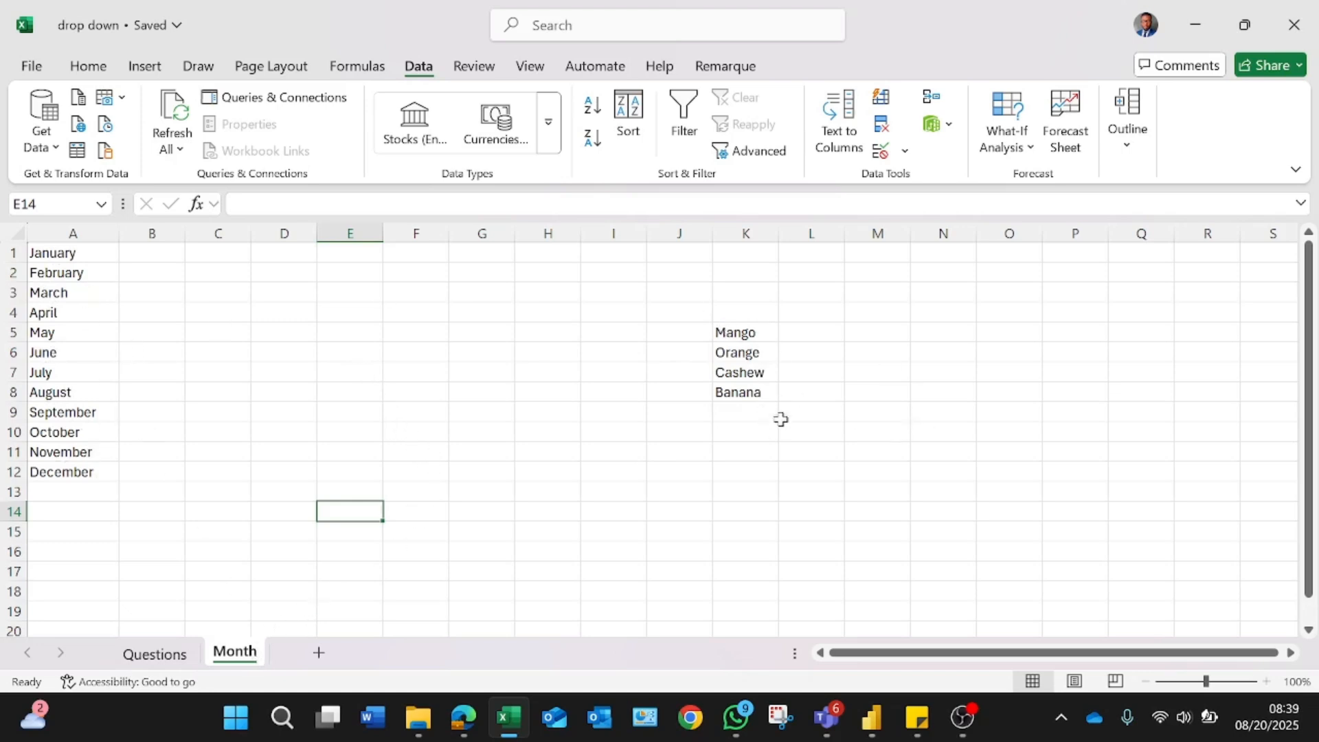
pyautogui.click(156, 652)
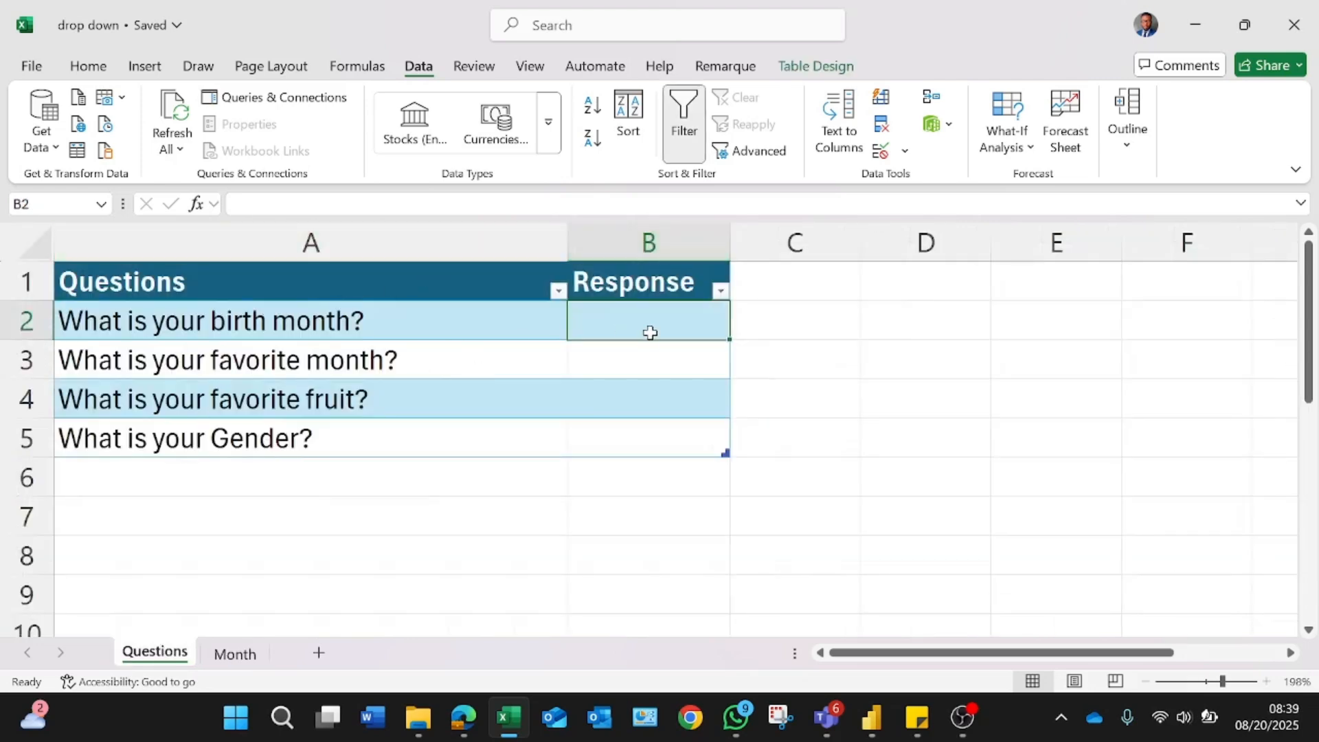
# Open Data Validation for the birth month response cell B2 and allow List entries
pyautogui.click(103, 69)
pyautogui.click(427, 70)
pyautogui.click(882, 150)
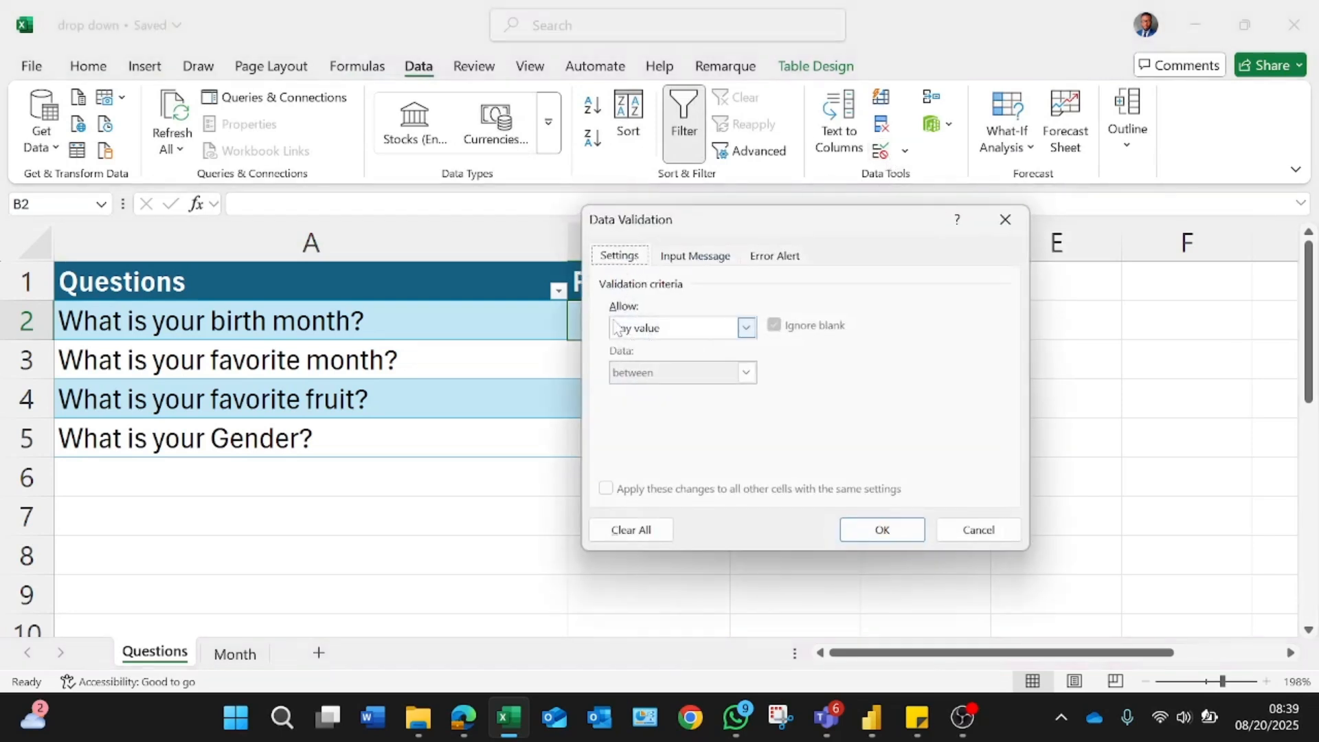
pyautogui.click(697, 334)
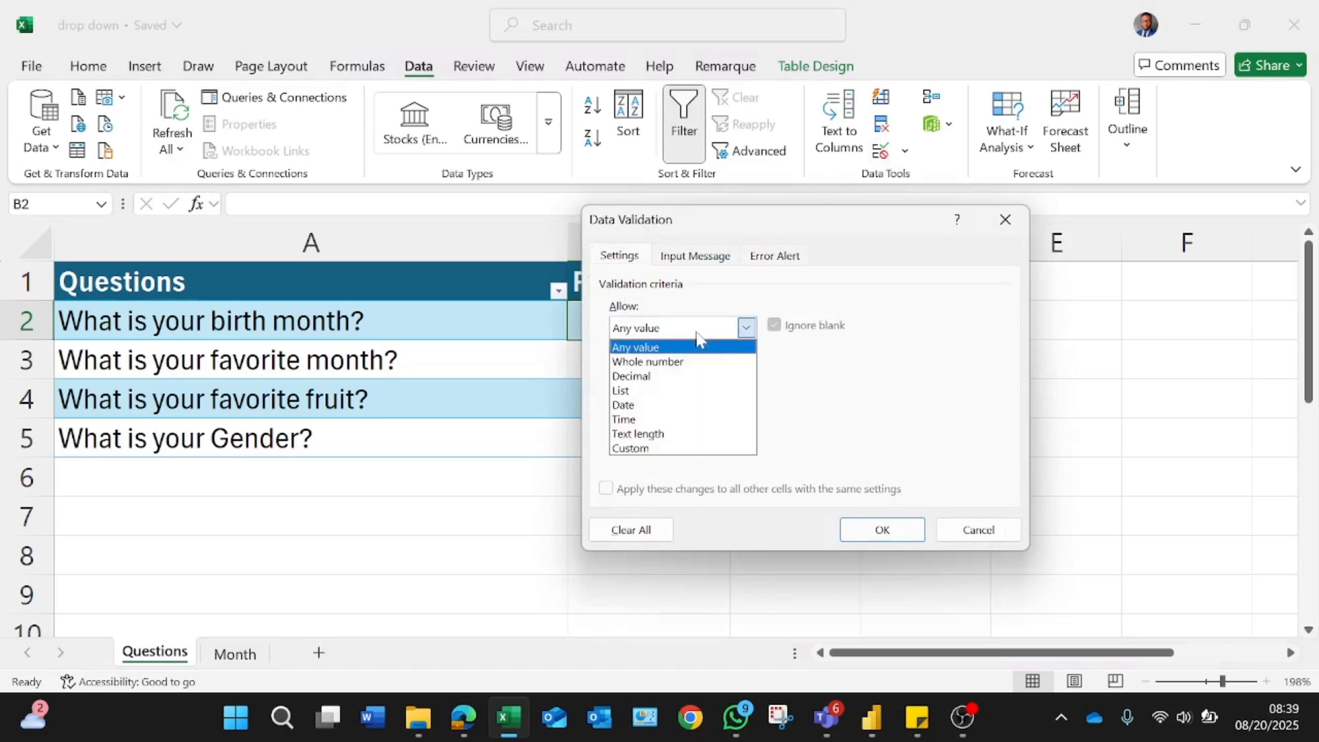
pyautogui.click(642, 390)
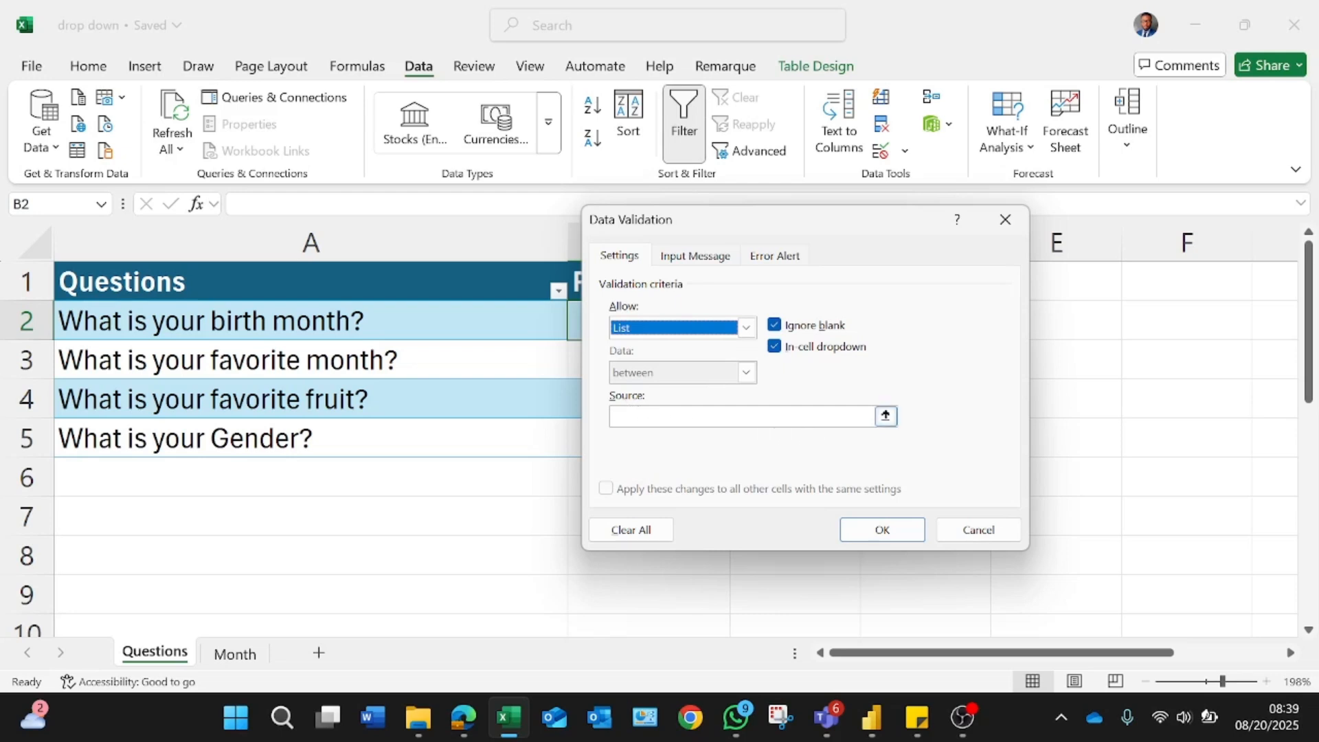
# Set the validation list source to the months in =Month!$A$1:$A$12 and apply it to B2
pyautogui.click(886, 417)
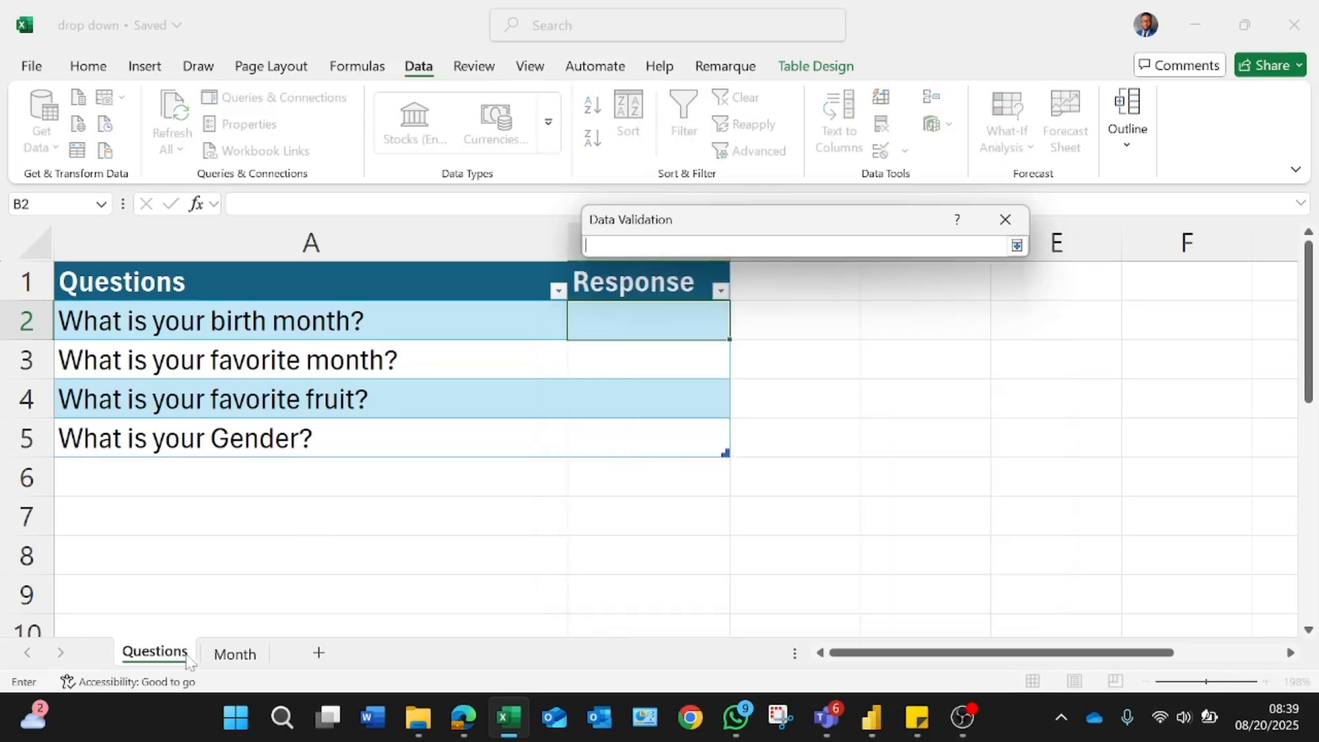
pyautogui.click(234, 654)
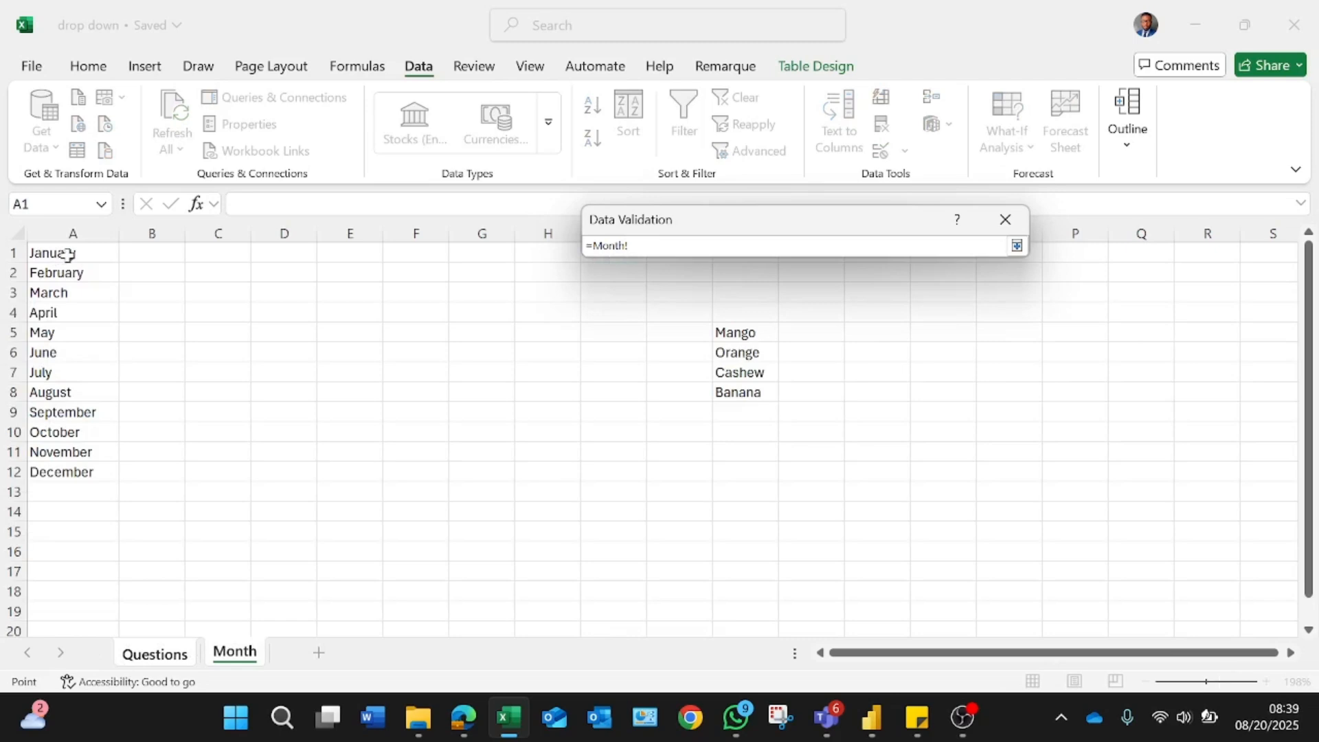
pyautogui.moveTo(70, 251); pyautogui.dragTo(62, 470)
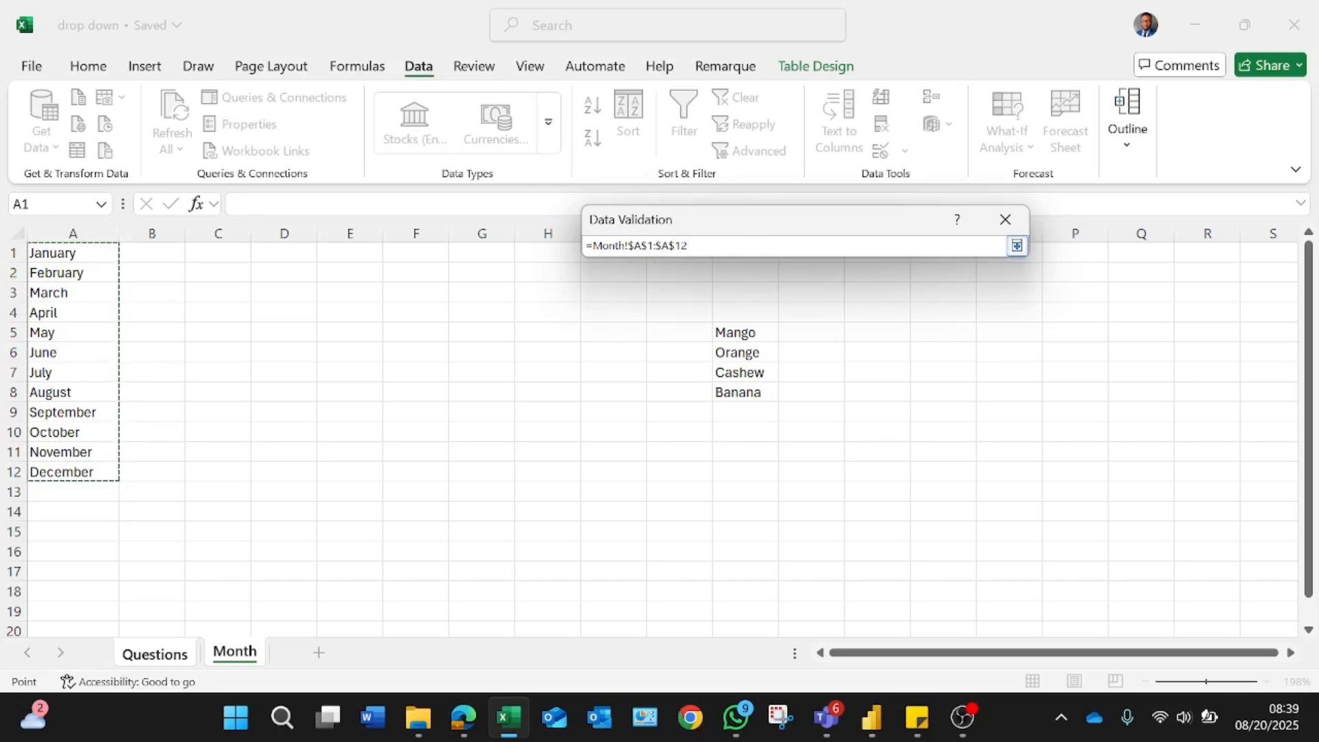
pyautogui.click(1017, 245)
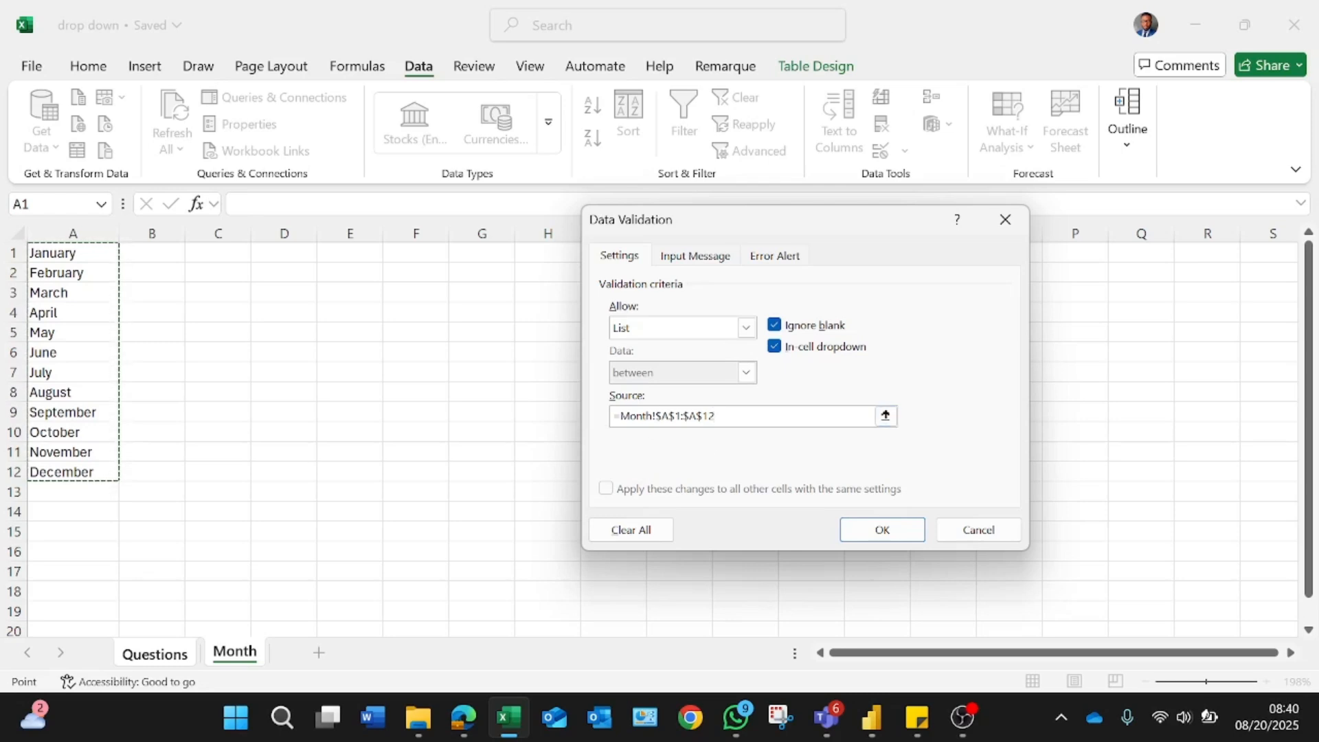
pyautogui.click(899, 532)
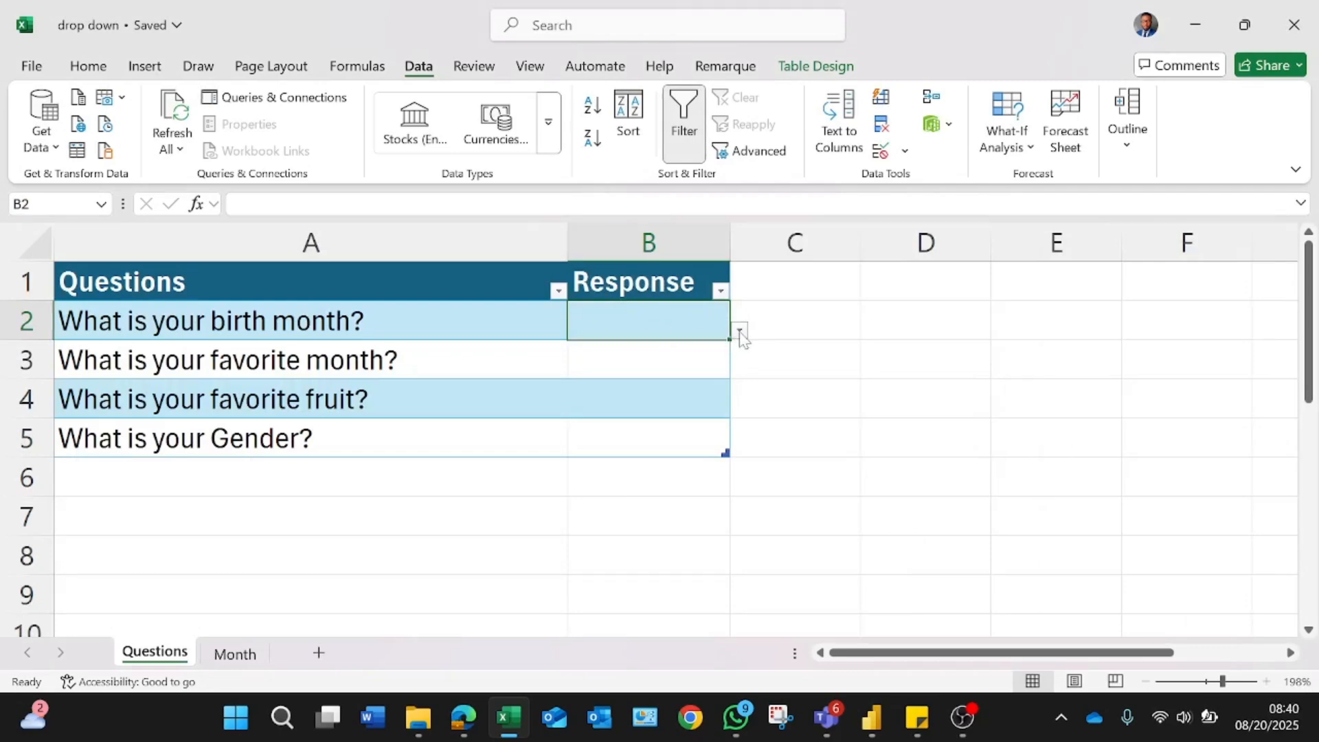
# Test the birth month drop-down in B2 by choosing August and replacing it with May
pyautogui.click(740, 332)
pyautogui.click(741, 334)
pyautogui.click(741, 334)
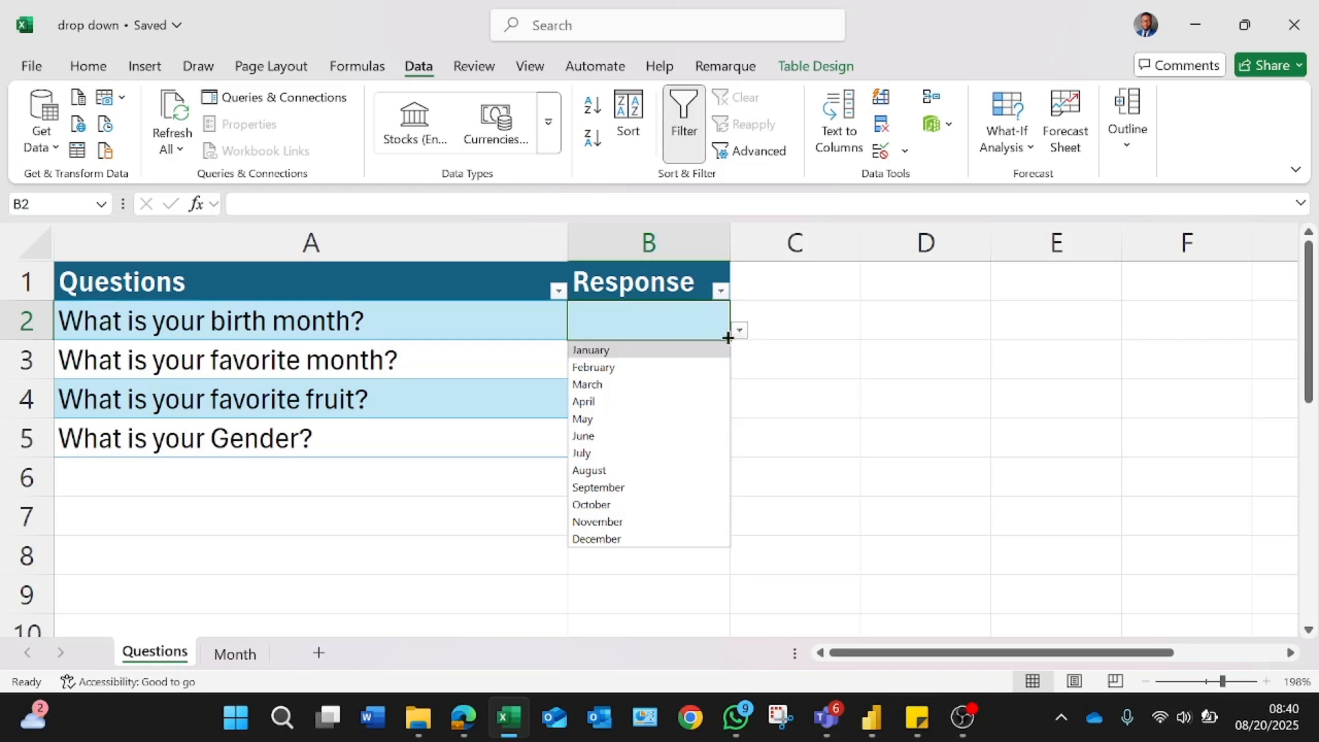
pyautogui.click(600, 474)
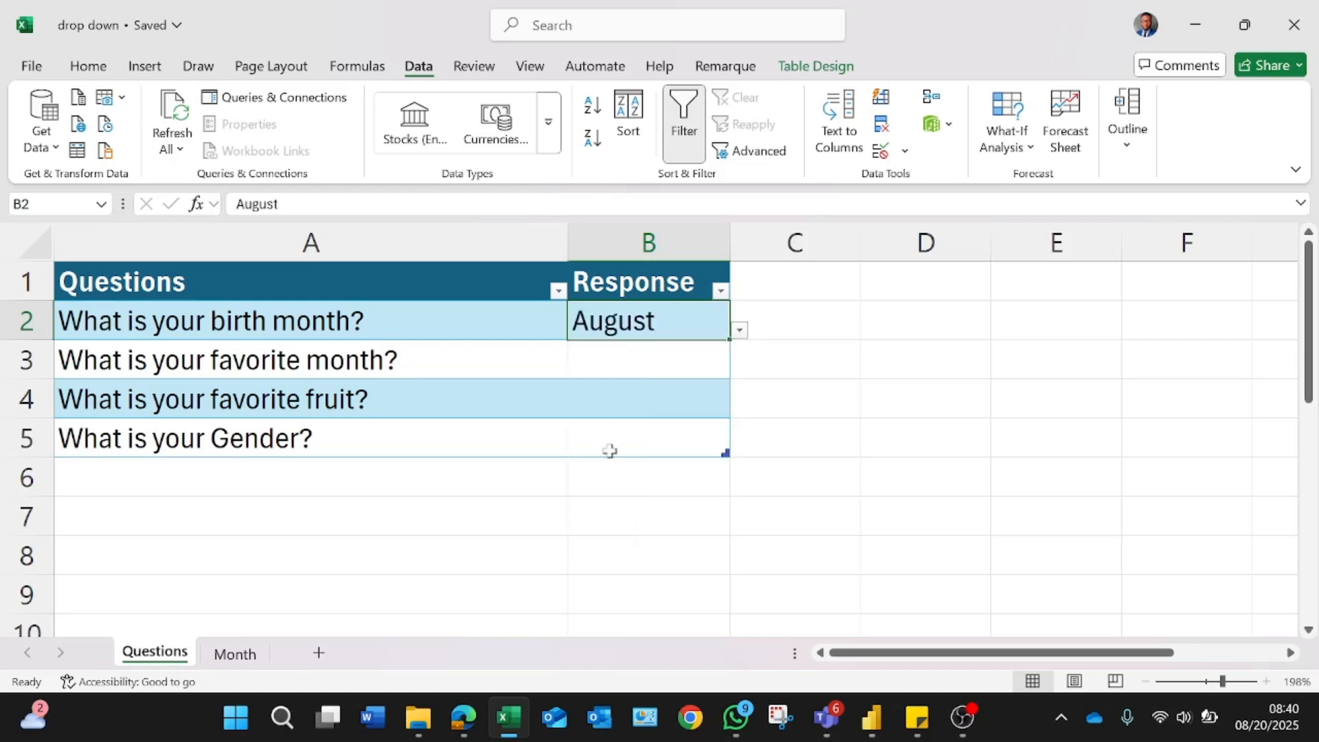
pyautogui.click(740, 332)
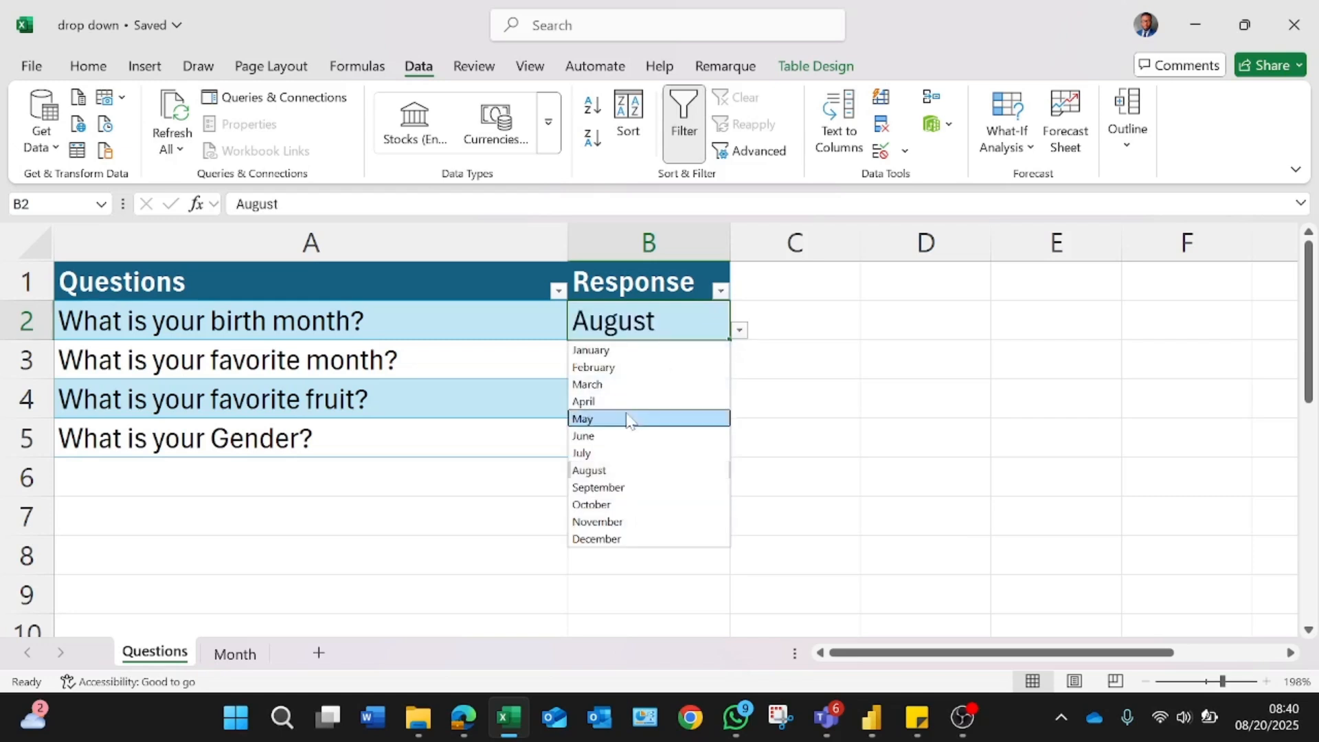
pyautogui.click(626, 419)
pyautogui.click(742, 332)
pyautogui.click(747, 337)
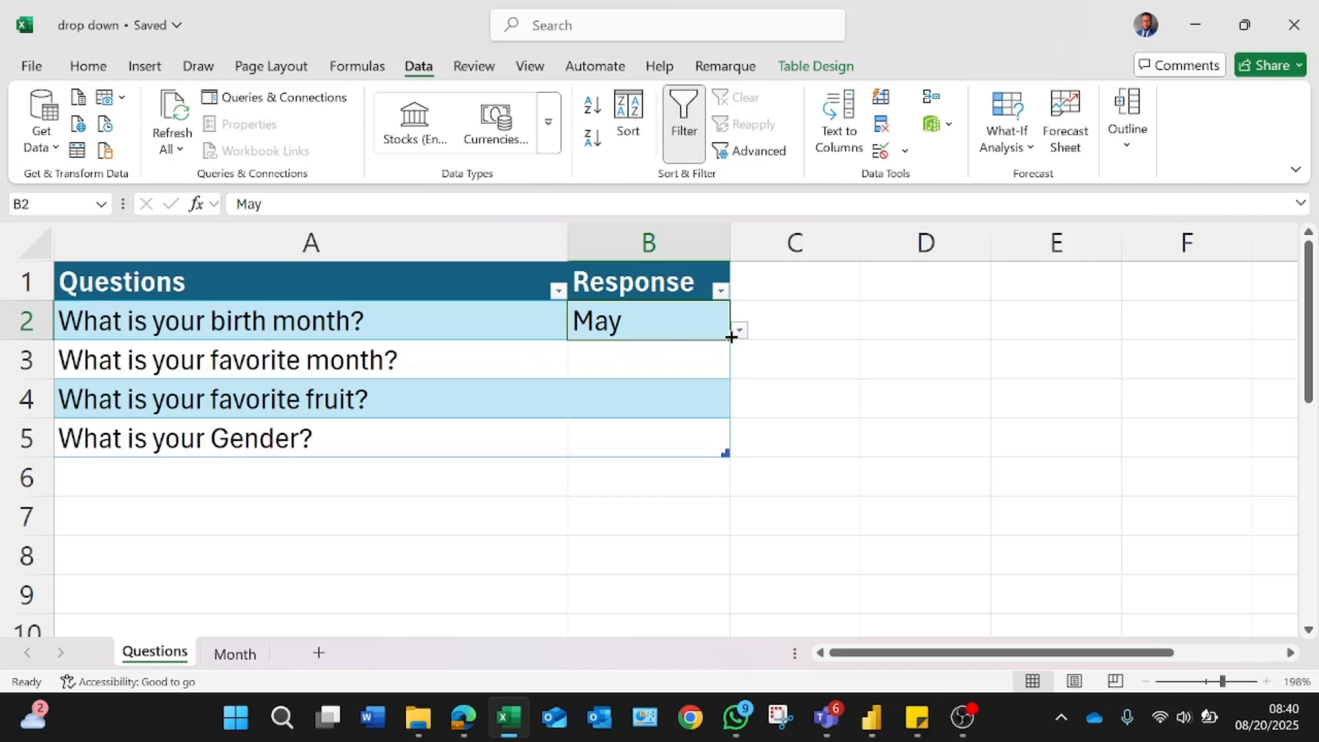
# Fill the B2 month drop-down into the favorite month cell B3 and clear the copied response there
pyautogui.moveTo(720, 332); pyautogui.dragTo(719, 374)
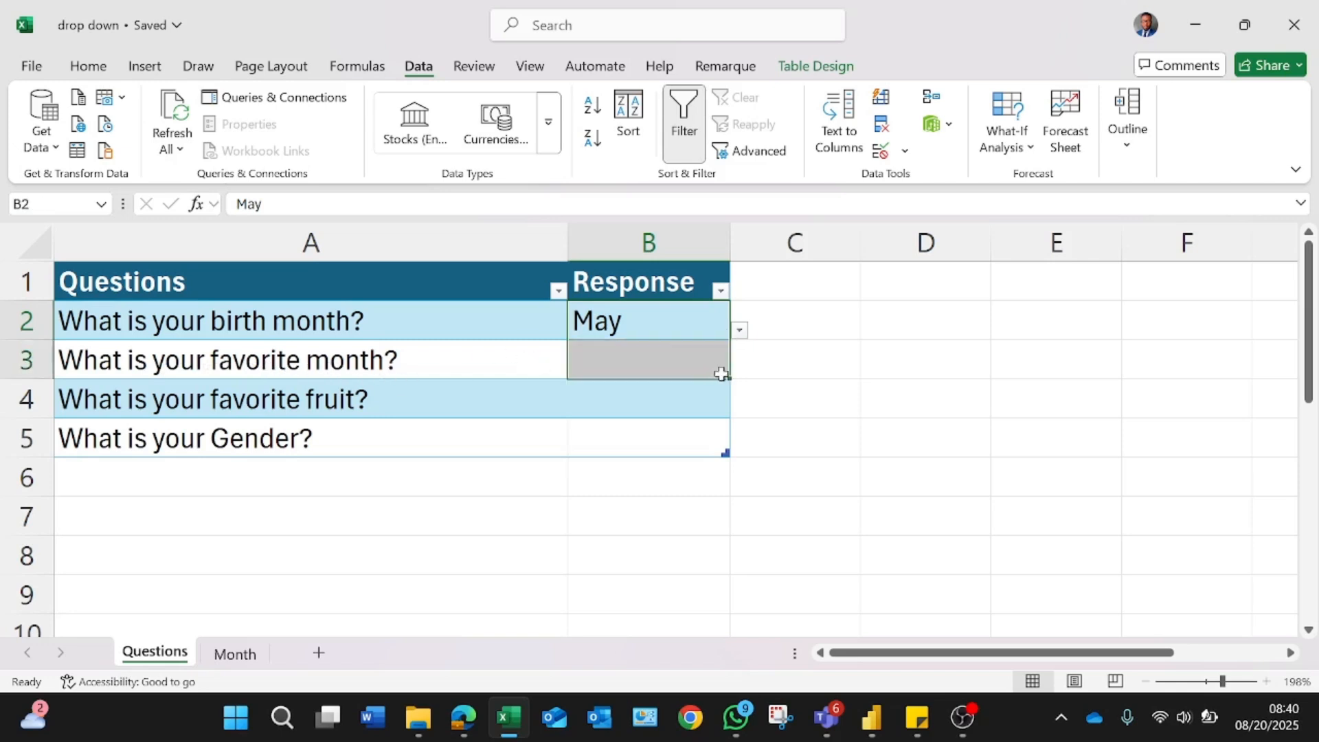
pyautogui.click(782, 382)
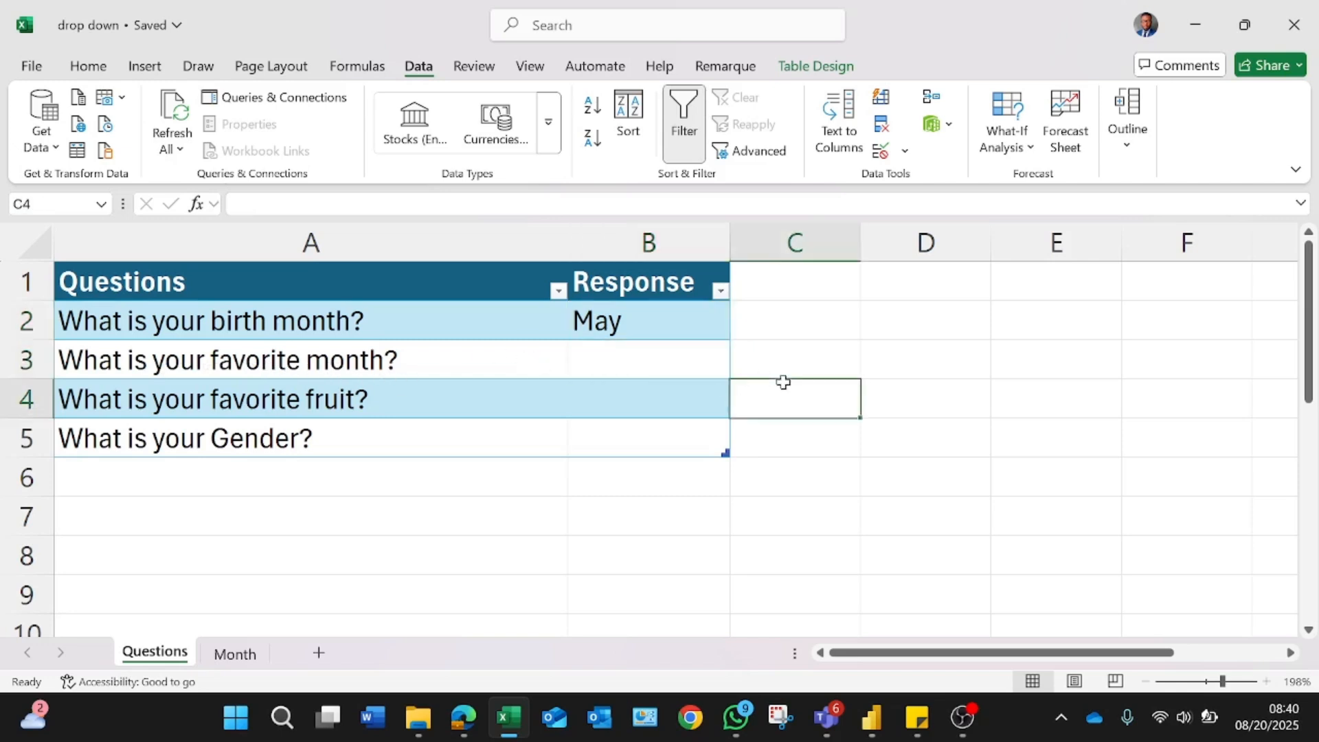
pyautogui.click(722, 364)
pyautogui.press('Up')
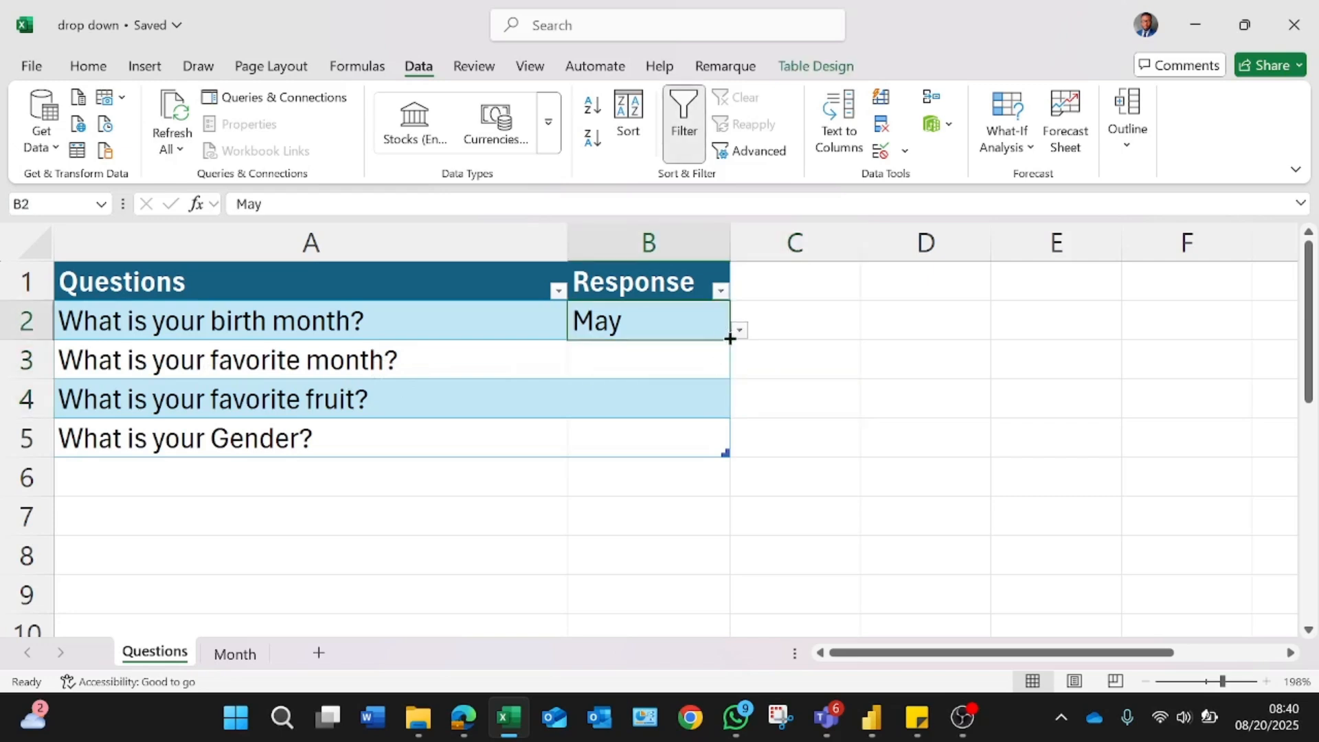
pyautogui.moveTo(730, 339); pyautogui.dragTo(634, 376)
pyautogui.click(633, 376)
pyautogui.press('BackSpace')
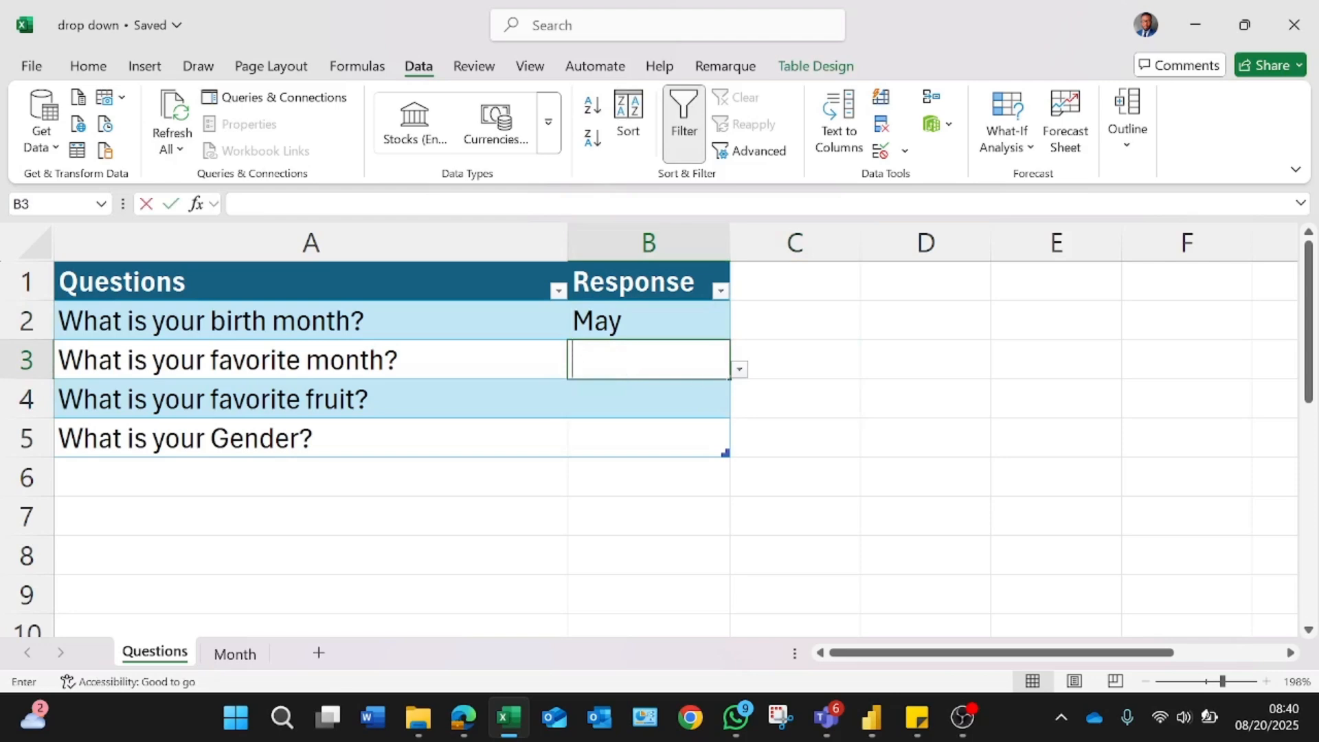
# Choose July from the favorite month drop-down in B3 and reselect the birth month response cell B2
pyautogui.click(740, 369)
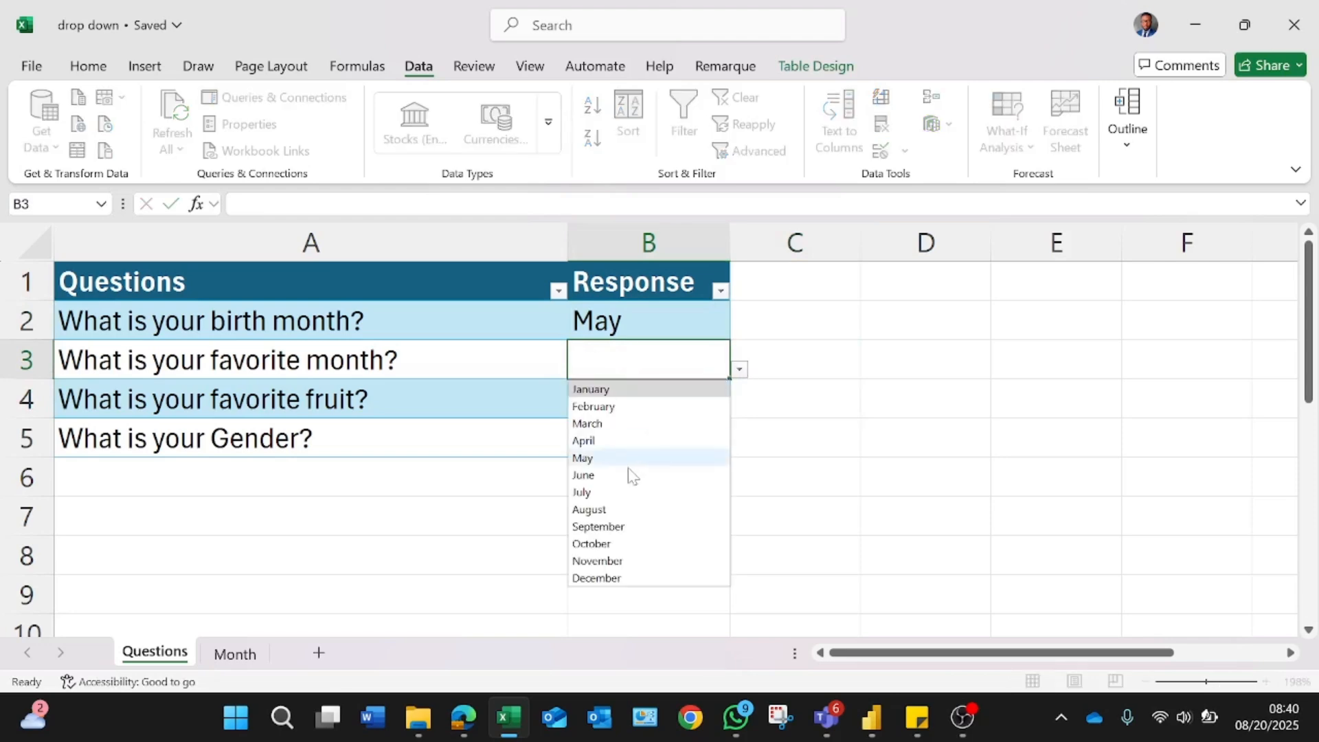
pyautogui.click(629, 498)
pyautogui.click(864, 372)
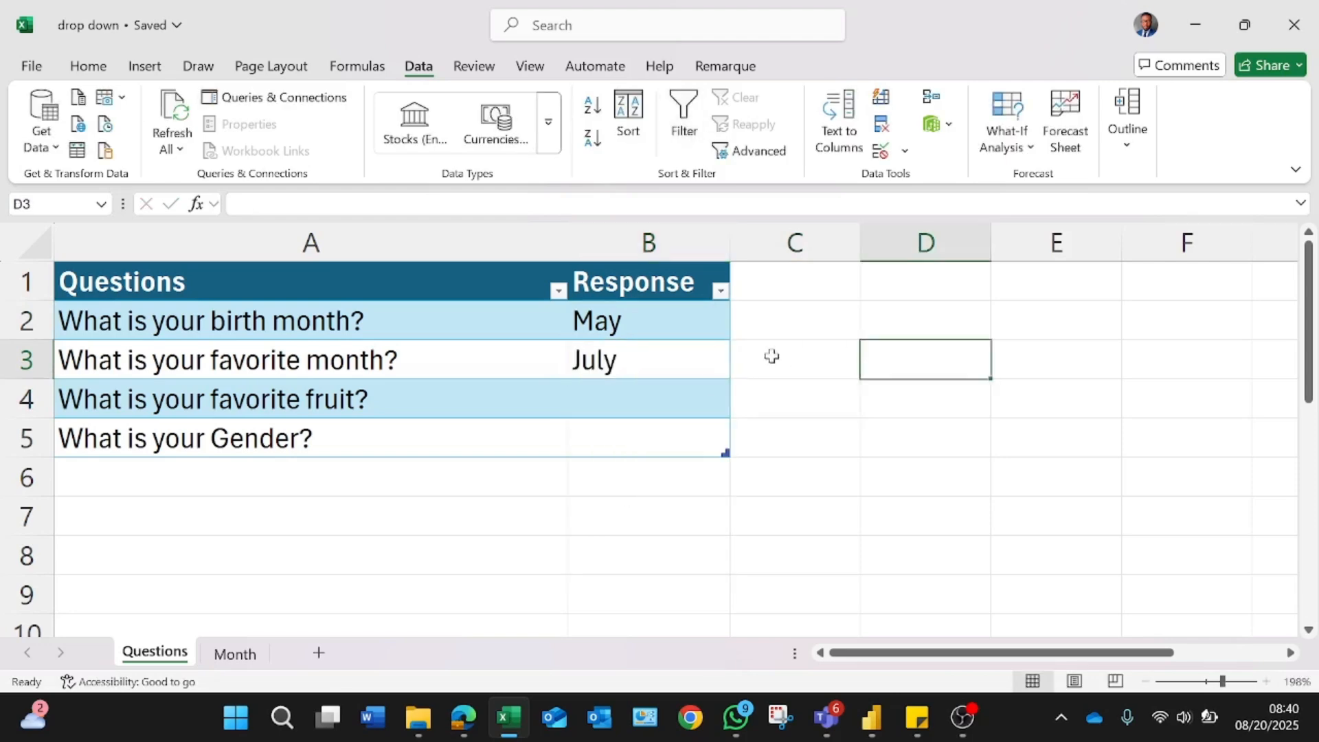
pyautogui.click(658, 327)
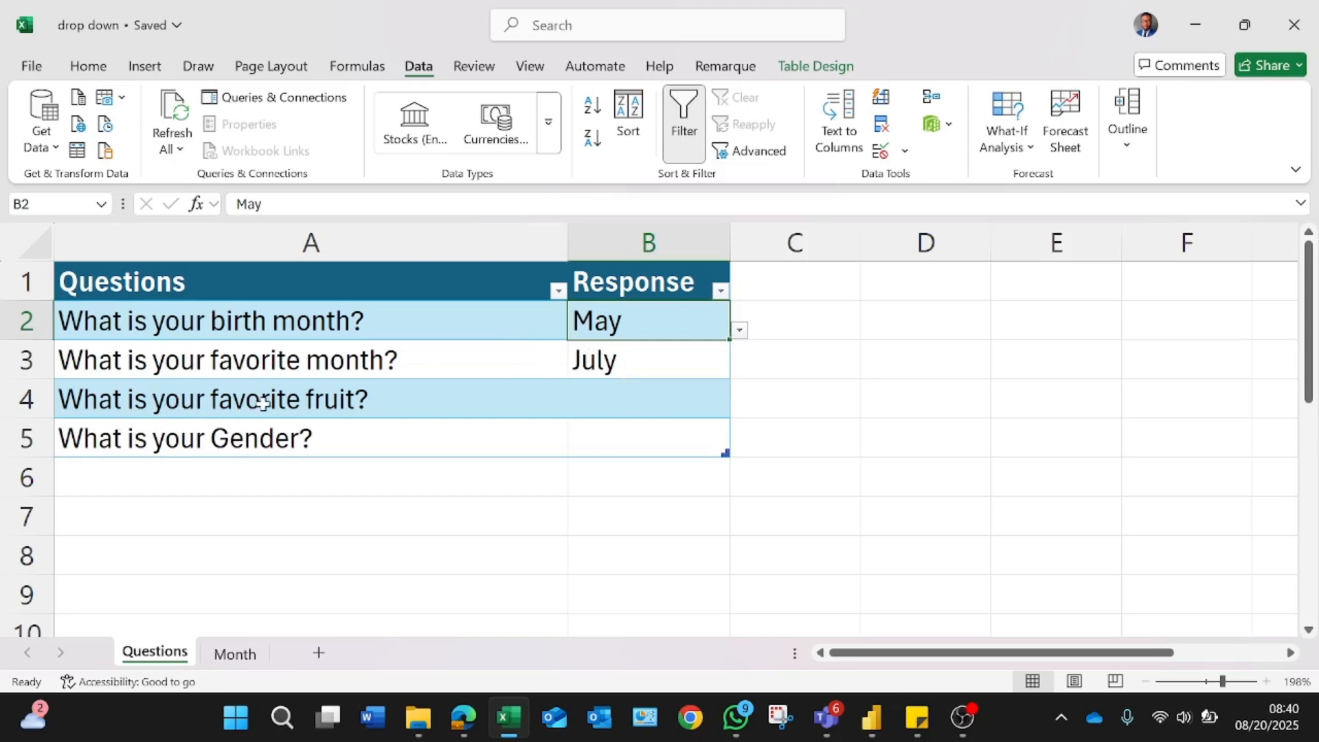
# Open Data Validation for the favorite fruit response cell B4 and allow List entries
pyautogui.click(628, 410)
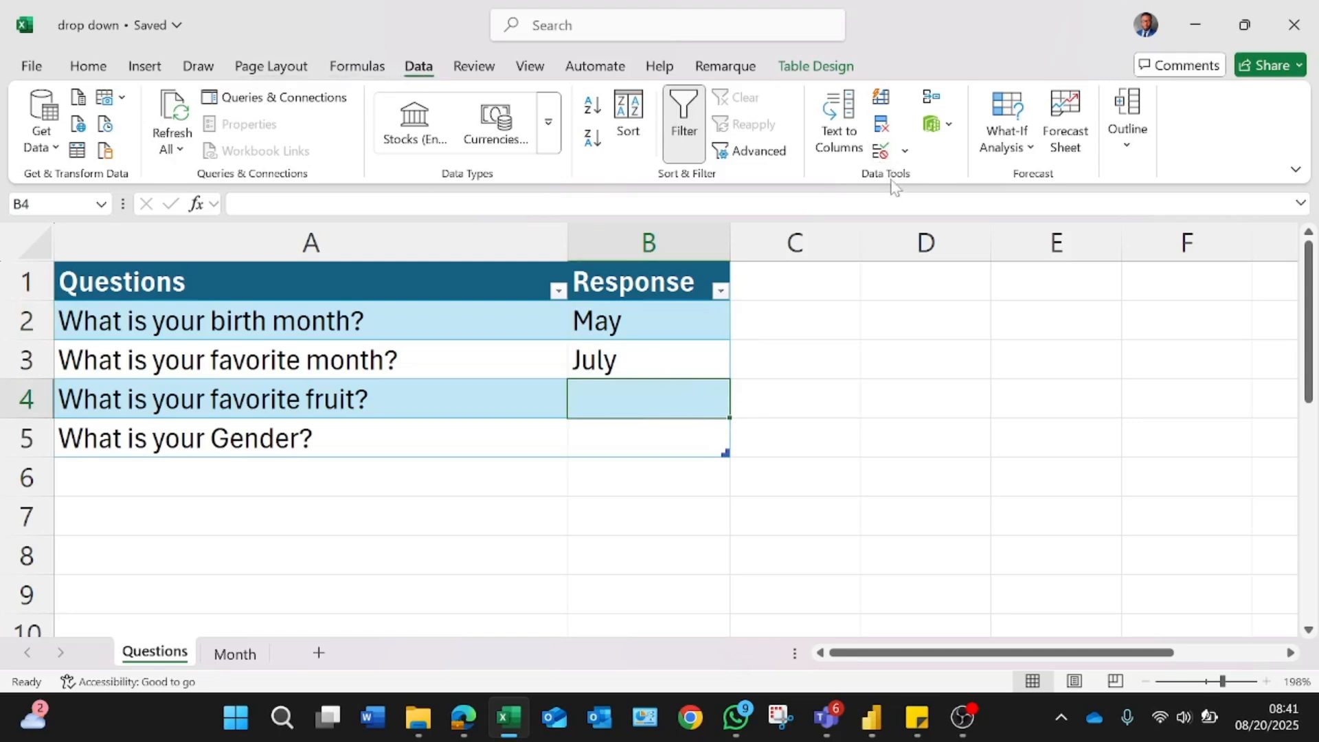
pyautogui.click(880, 149)
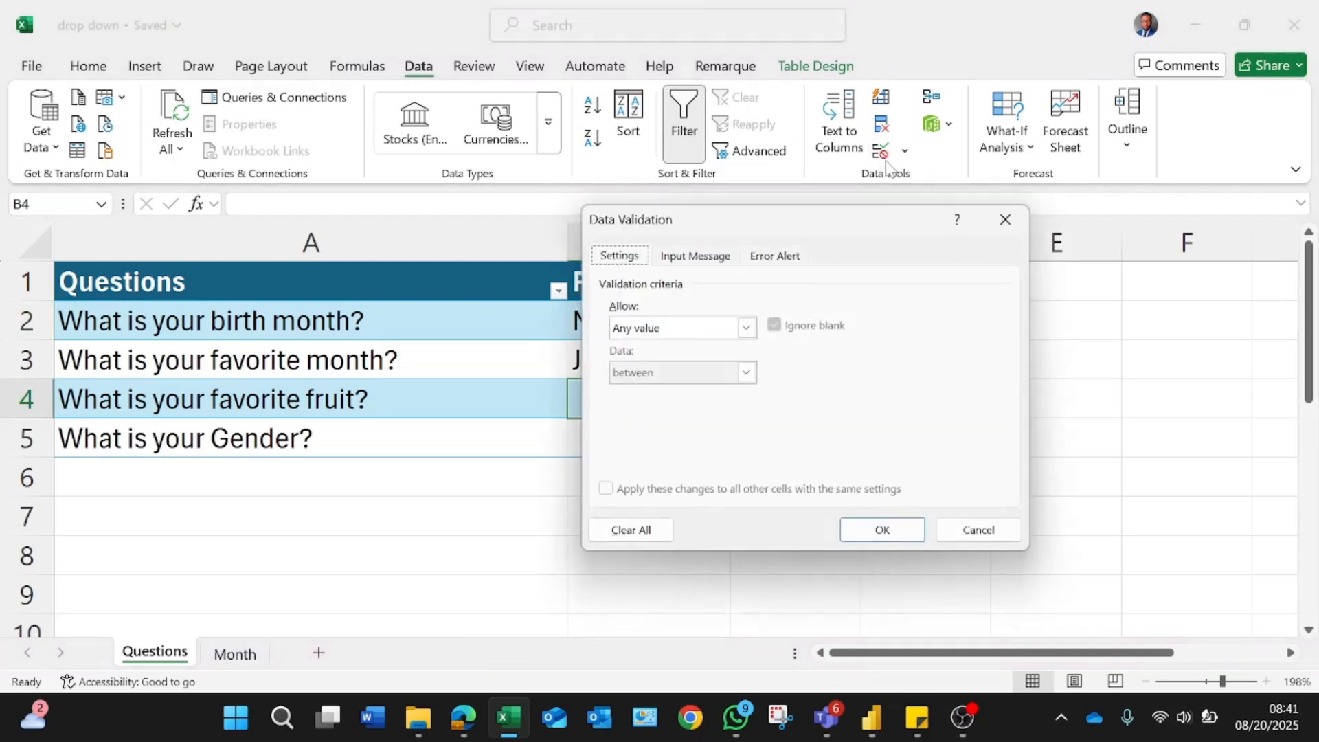
pyautogui.click(689, 330)
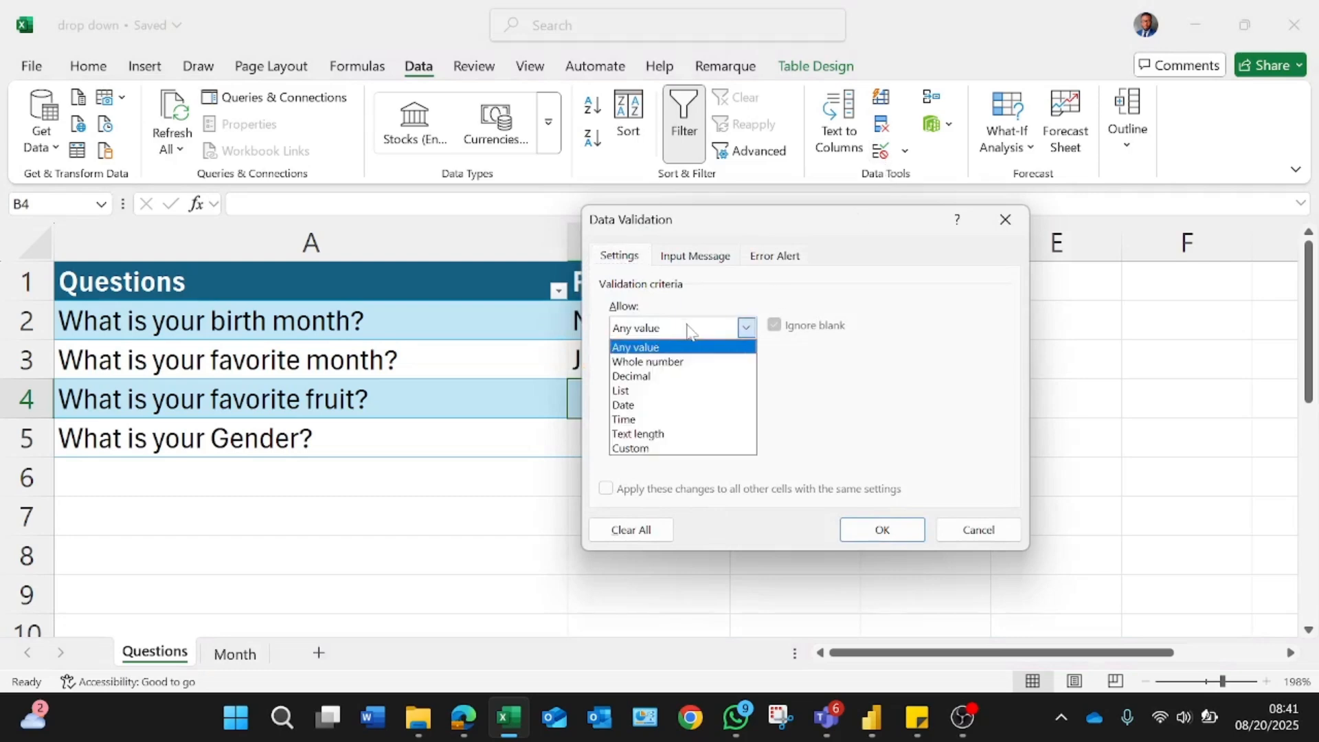
pyautogui.click(645, 391)
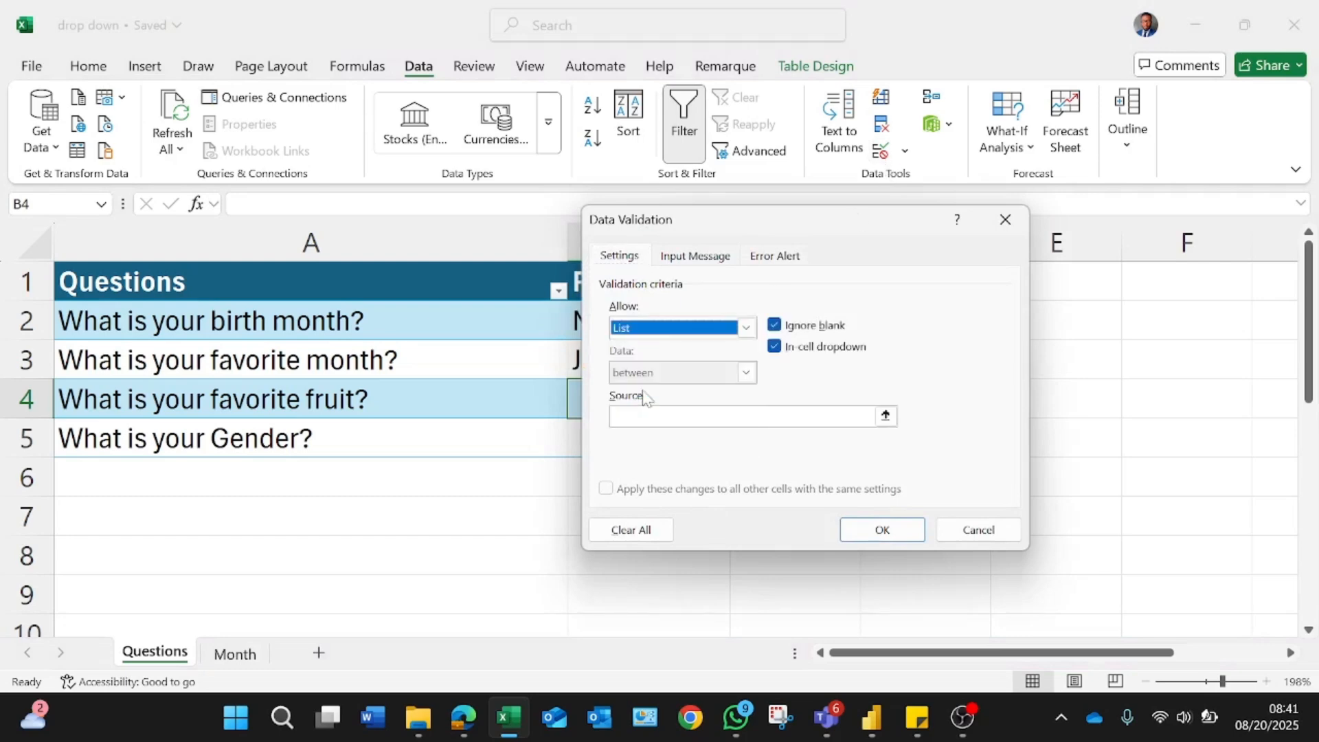
# Set the list source to the fruits in =Month!$K$5:$K$8, apply it to B4, and choose Cashew there
pyautogui.click(886, 417)
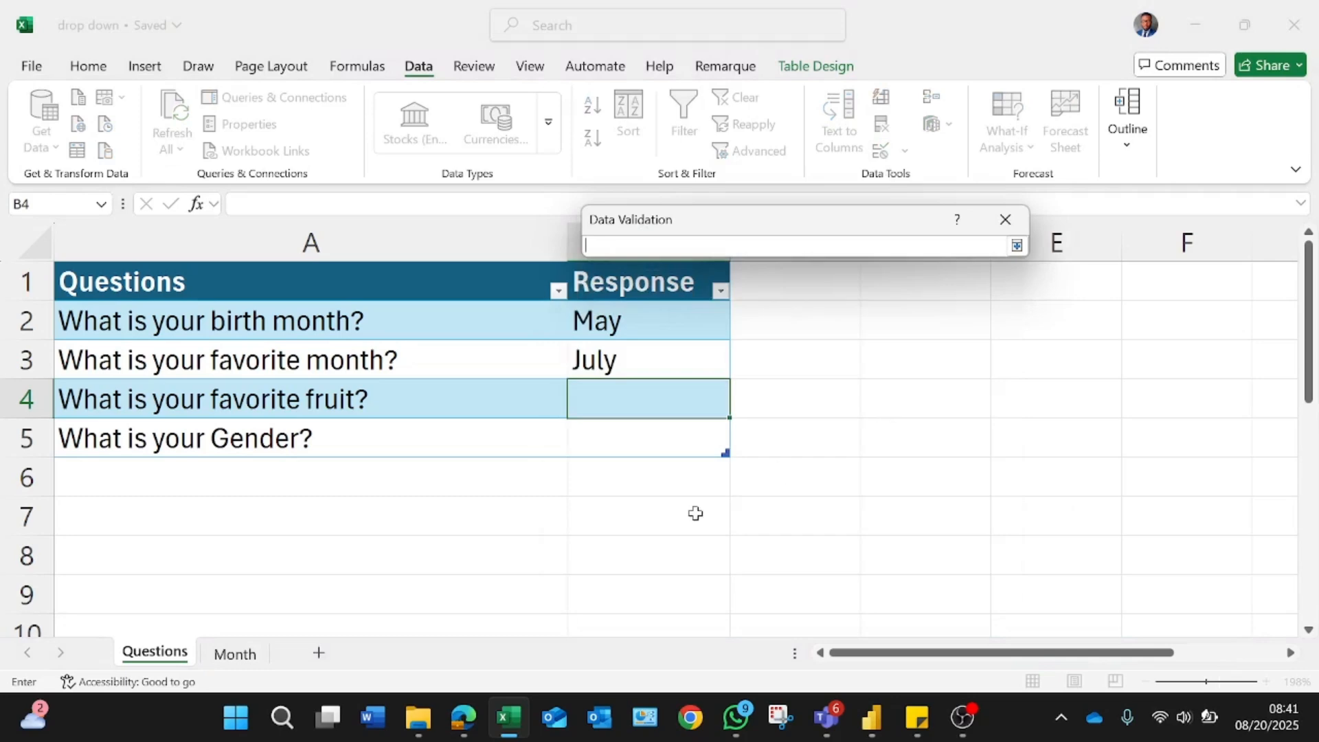
pyautogui.click(241, 652)
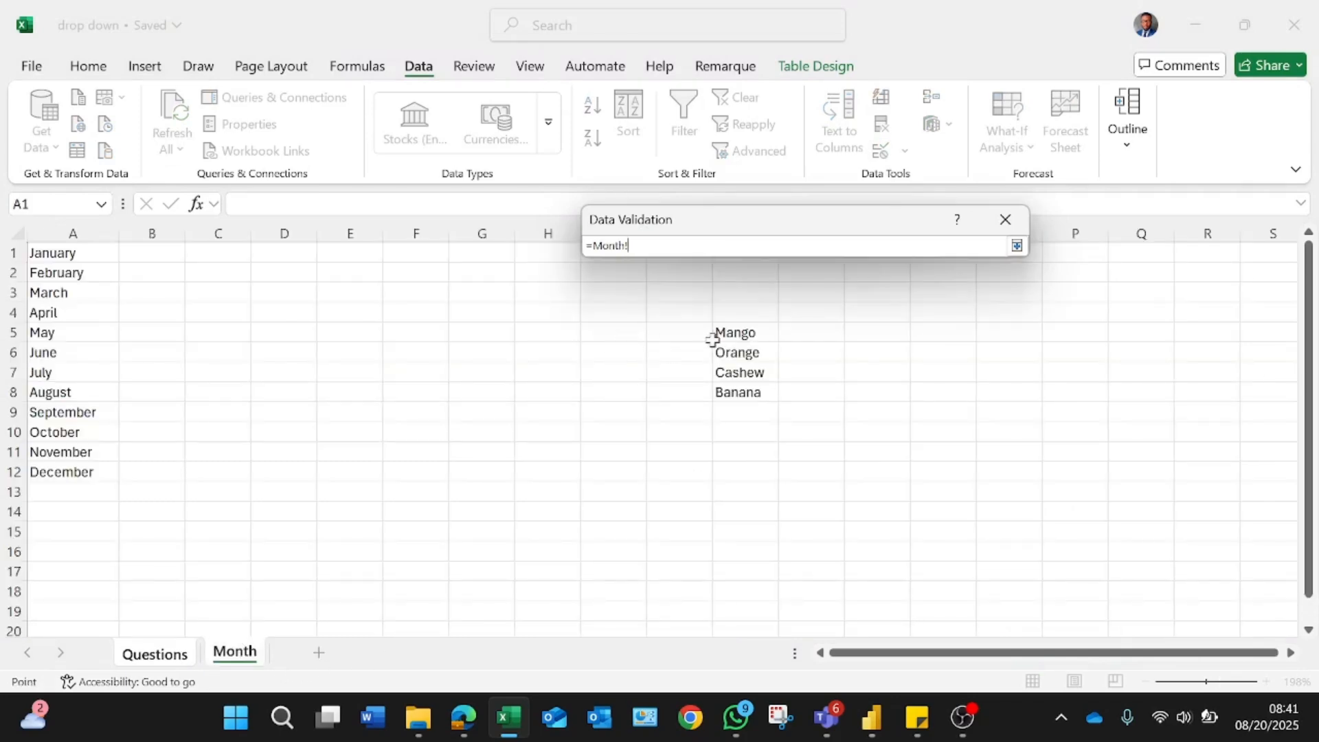
pyautogui.moveTo(746, 327); pyautogui.dragTo(747, 382)
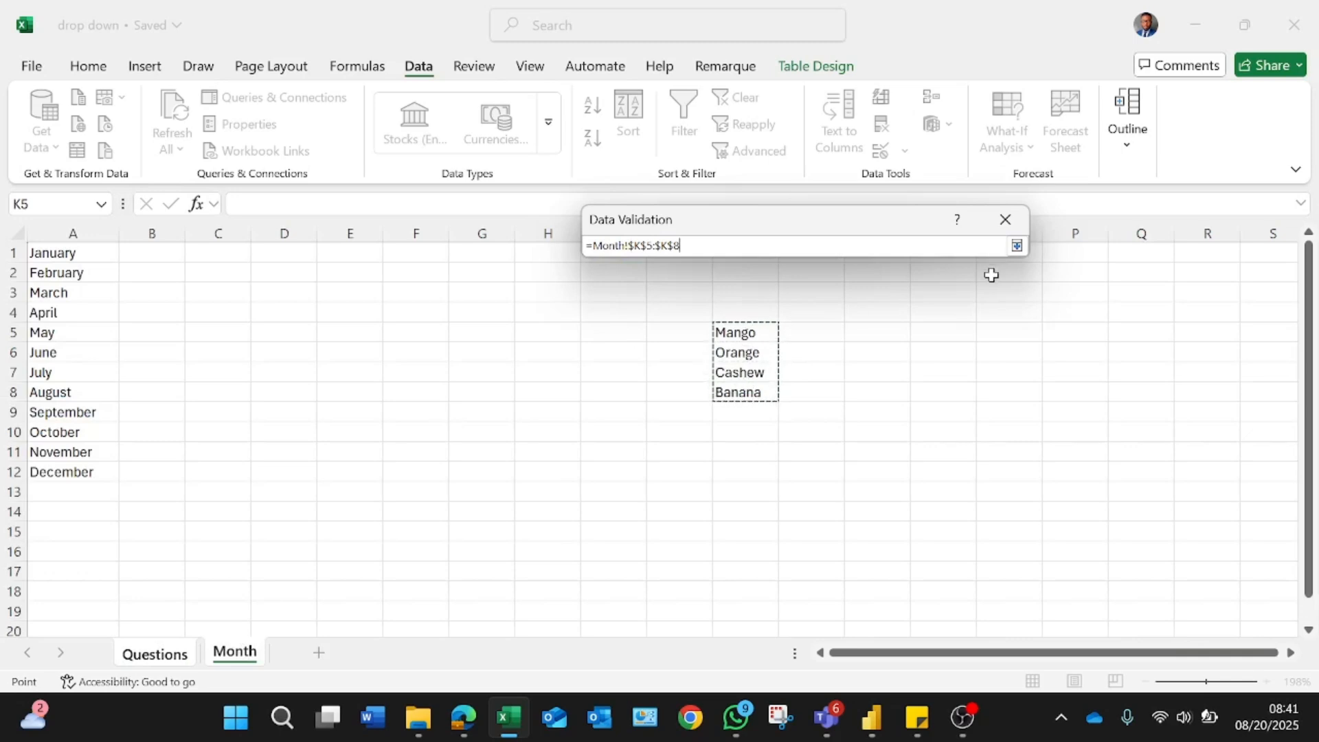
pyautogui.click(1017, 246)
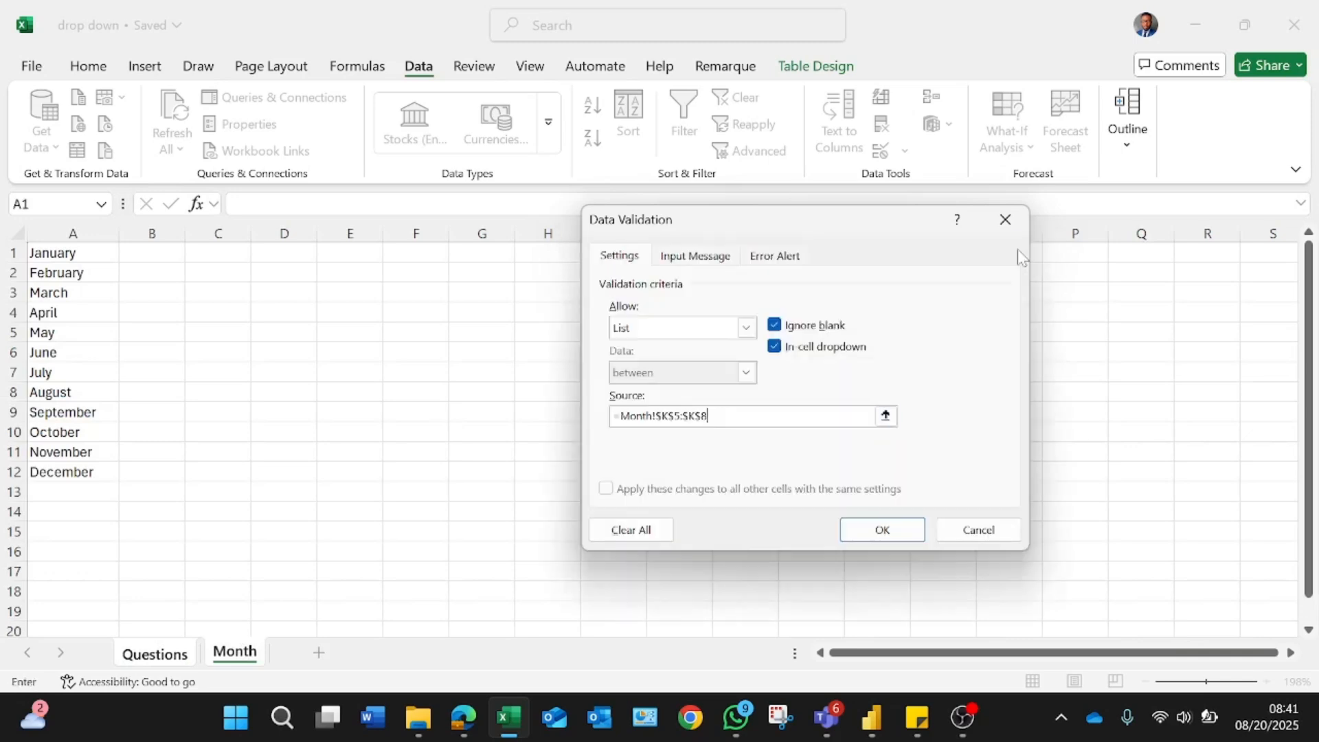
pyautogui.click(902, 535)
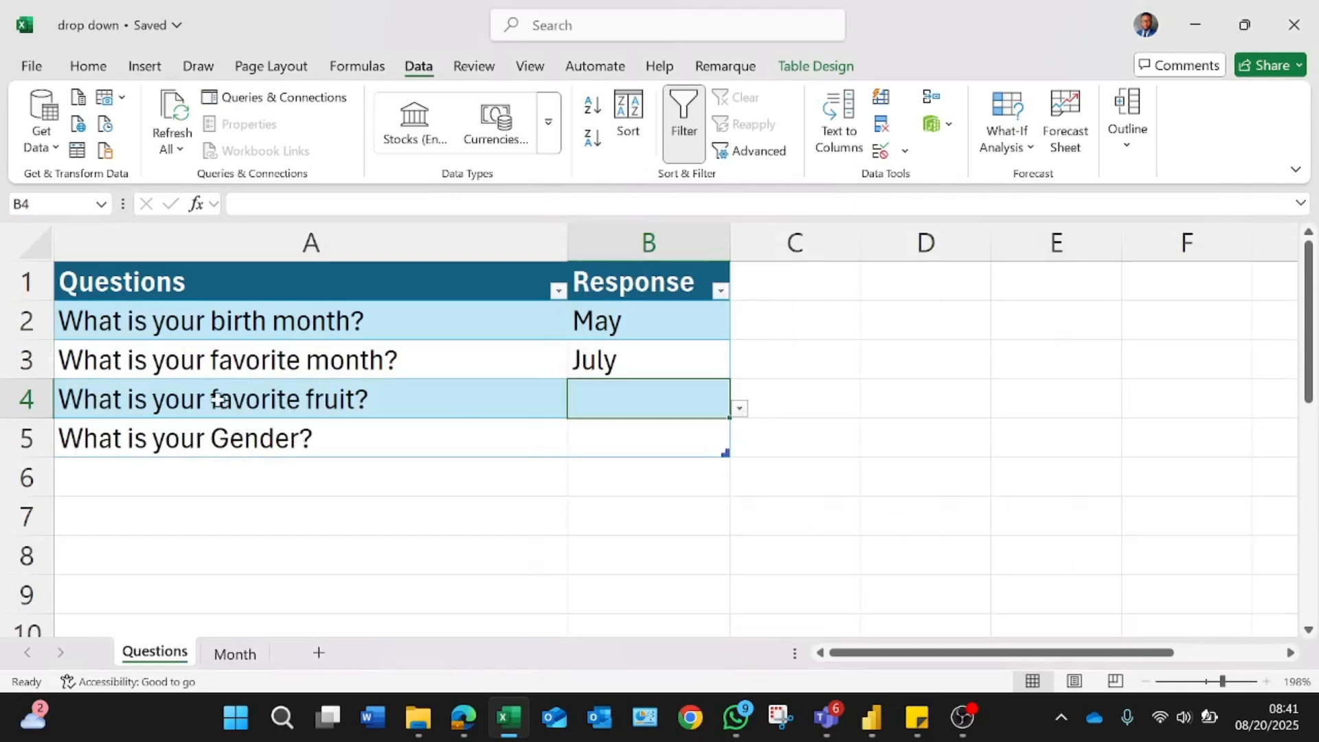
pyautogui.click(740, 409)
pyautogui.click(651, 463)
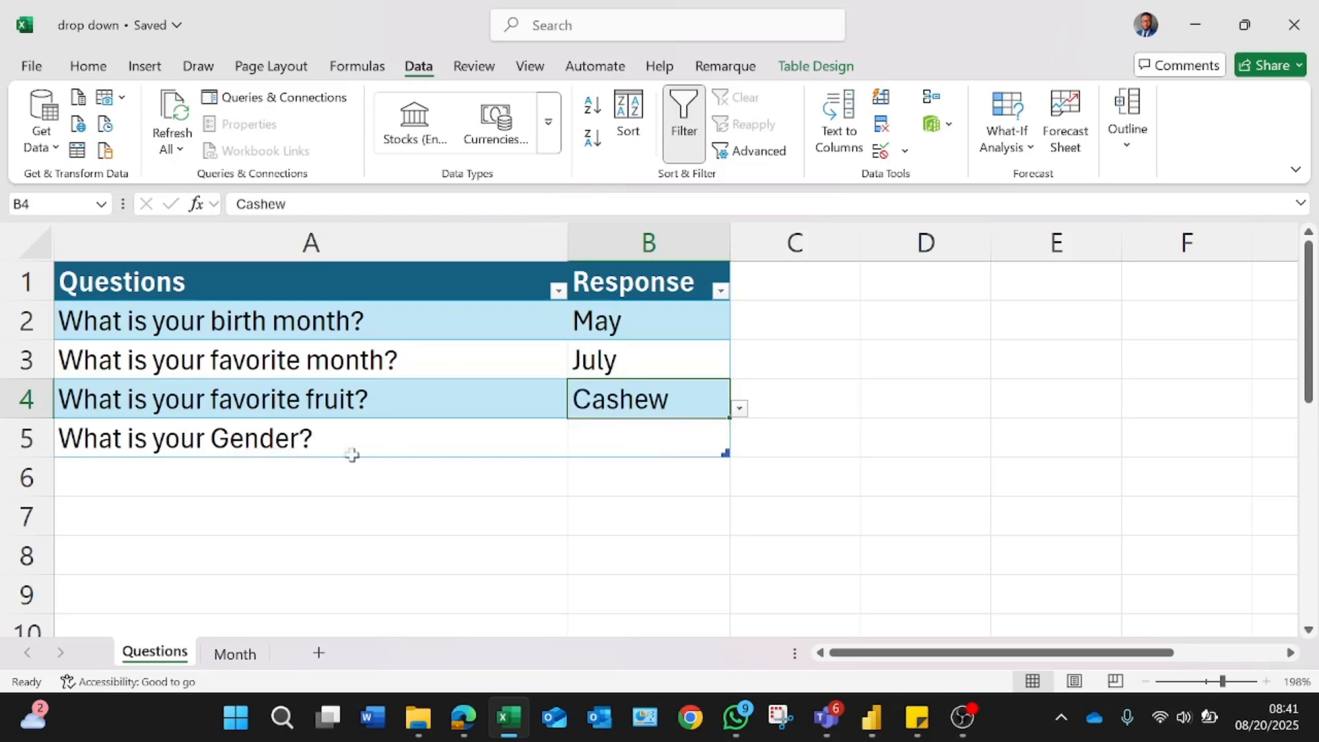
# Add List data validation with the source "Male, Female" to the gender response cell B5 and choose Male
pyautogui.click(646, 445)
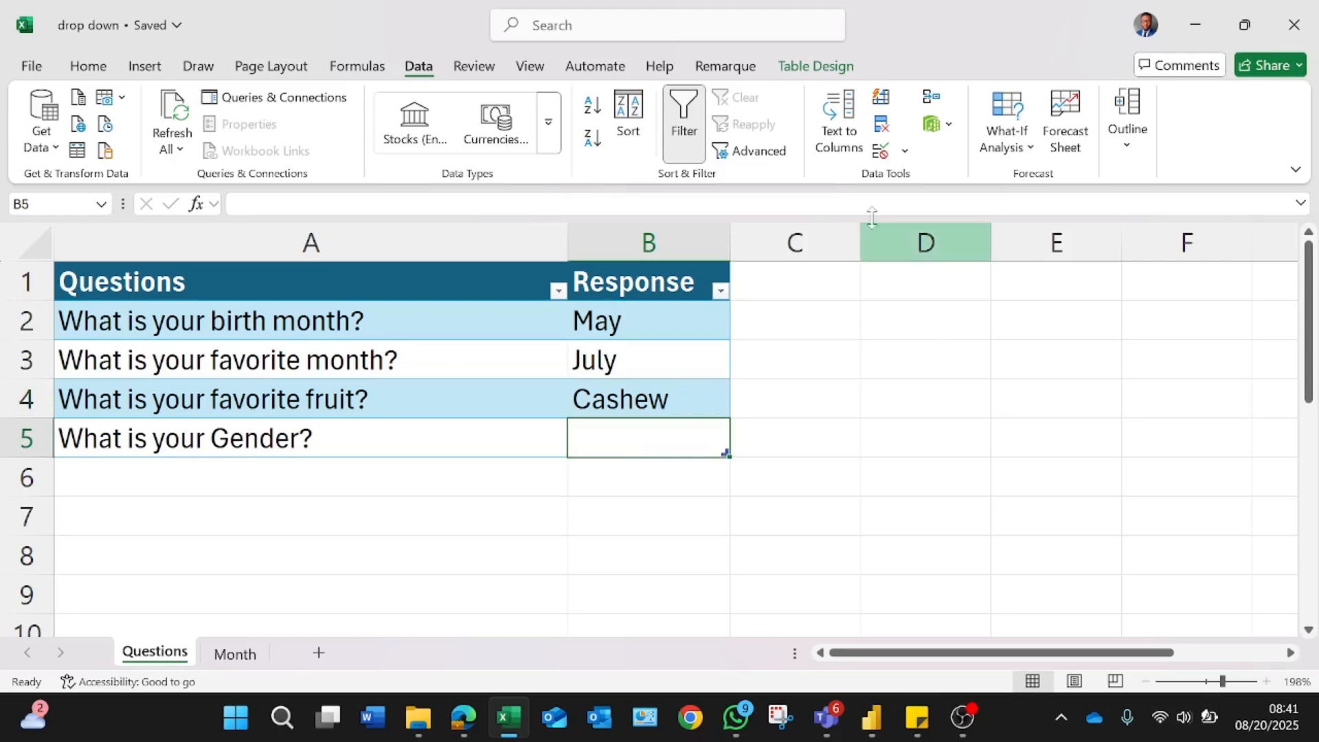
pyautogui.click(892, 151)
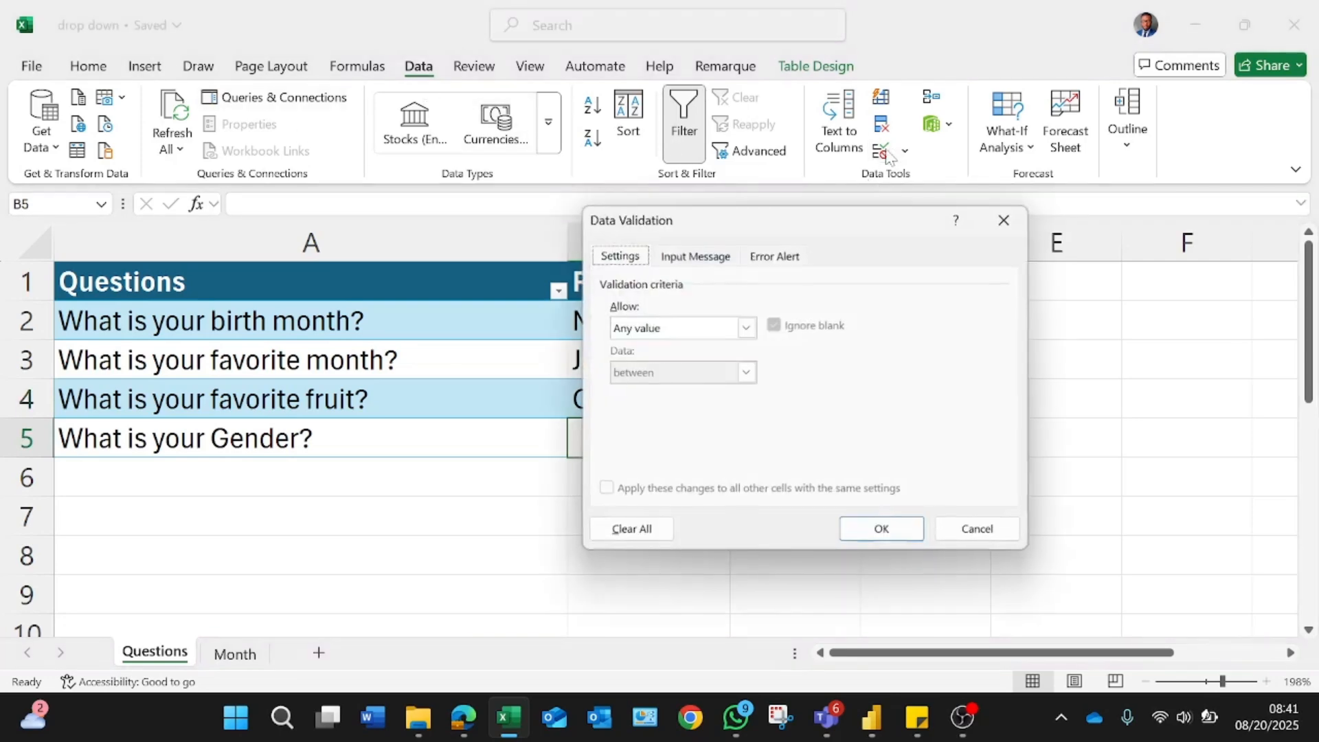
pyautogui.click(653, 328)
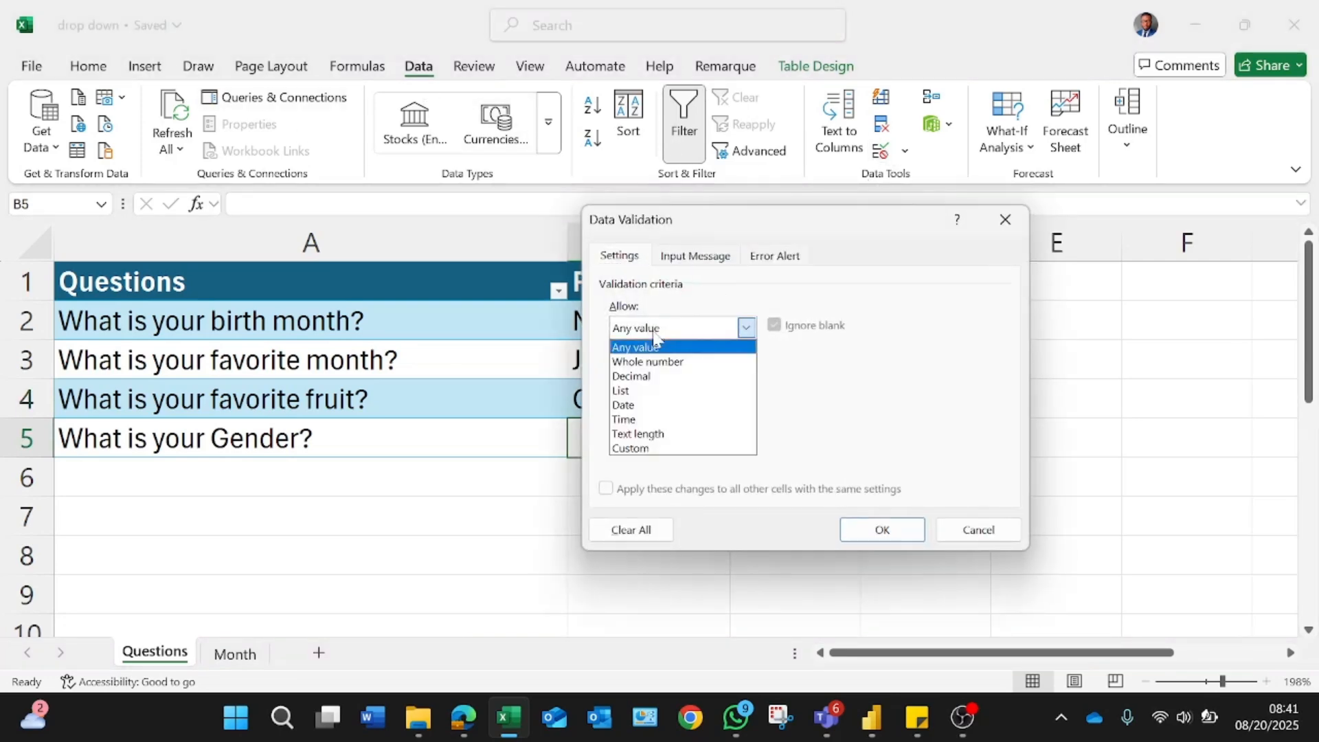
pyautogui.click(634, 396)
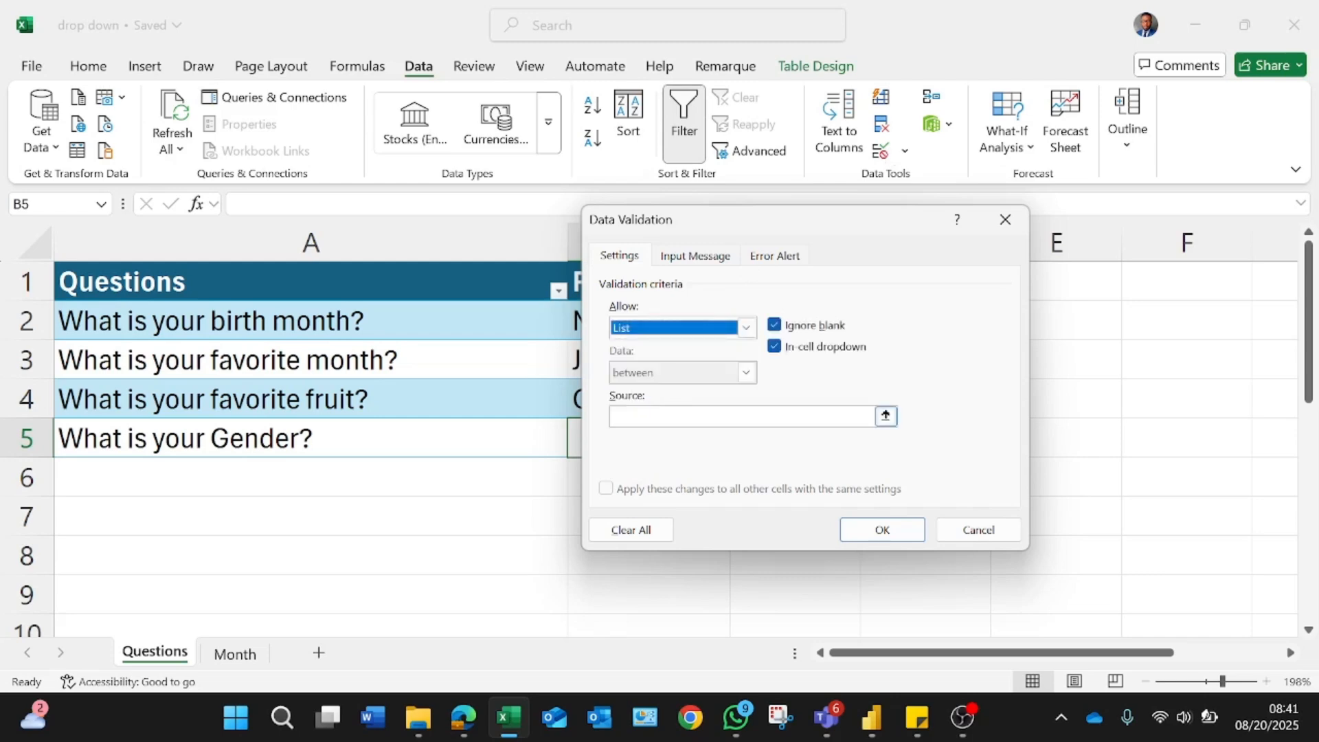
pyautogui.click(660, 416)
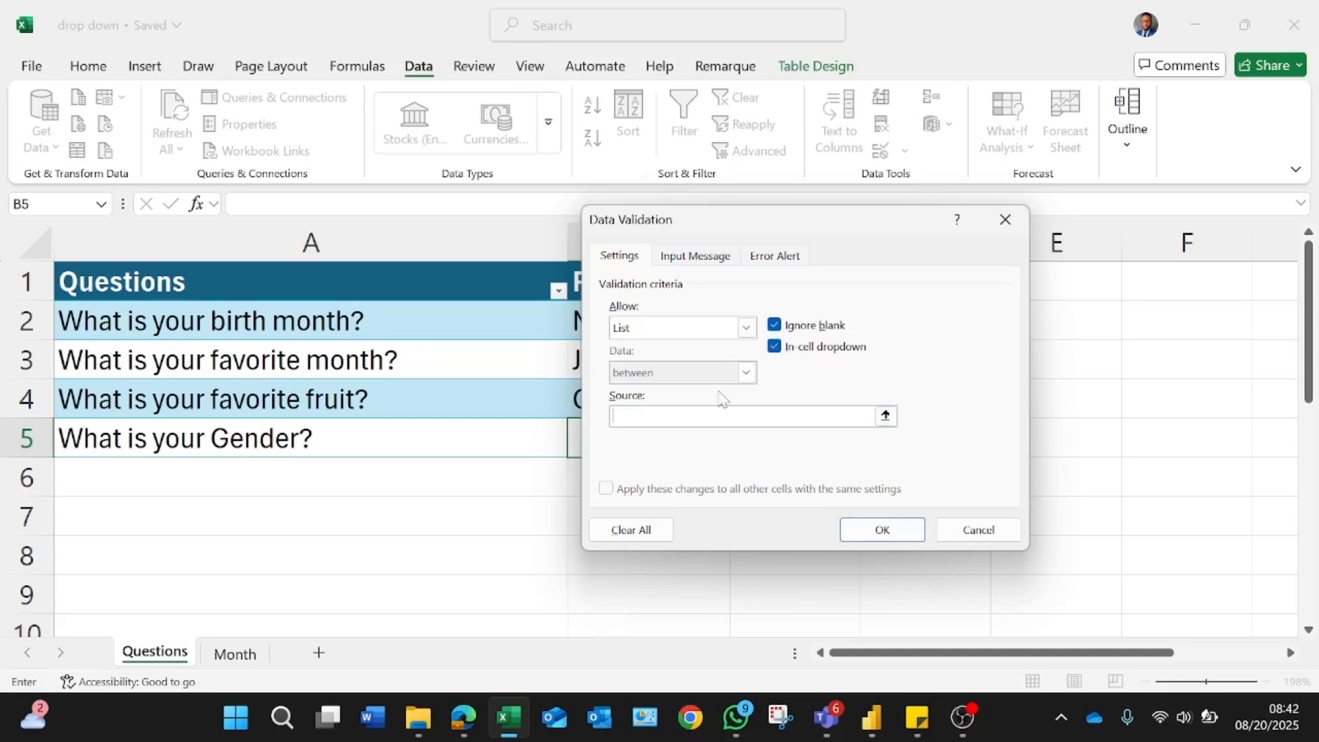
pyautogui.write('Male, Female')
pyautogui.click(902, 530)
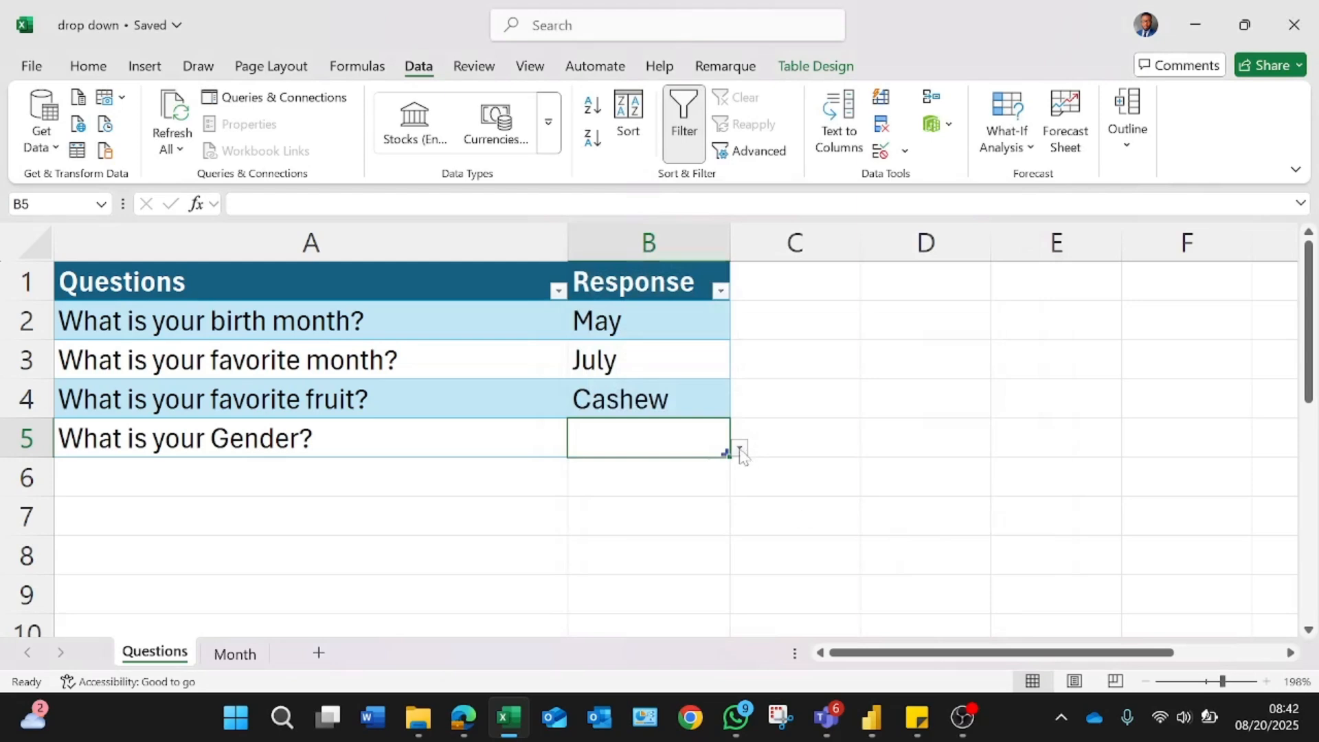
pyautogui.click(740, 449)
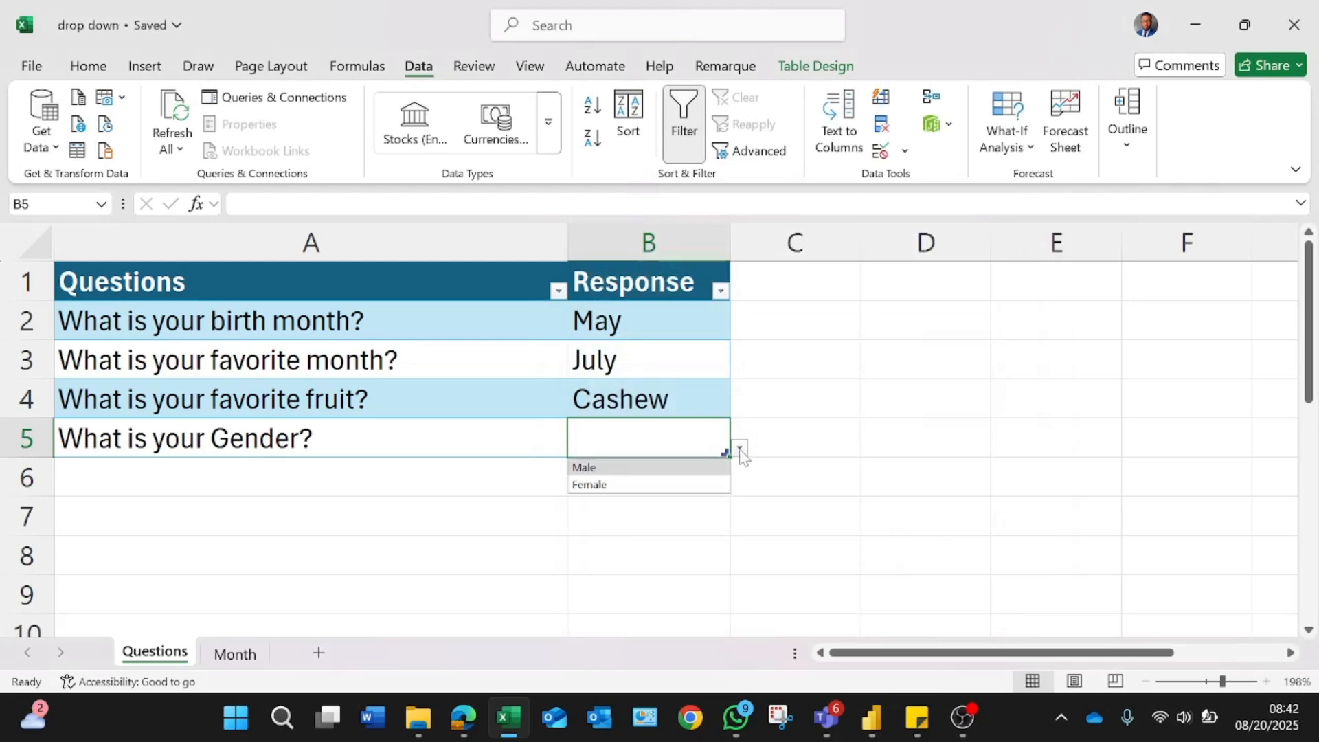
pyautogui.click(657, 468)
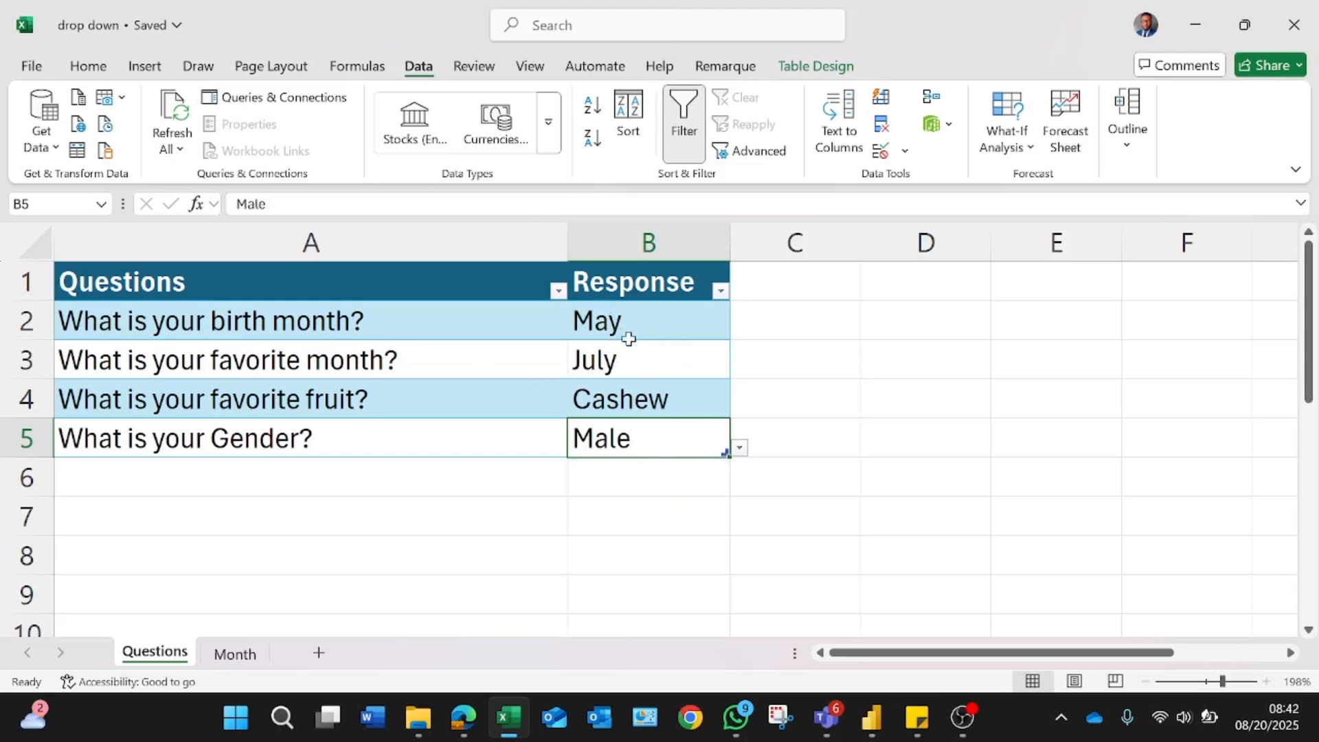
# Review the drop-downs of the Response cells B2 to B5, checking the options offered for gender and favorite fruit
pyautogui.click(715, 330)
pyautogui.click(699, 359)
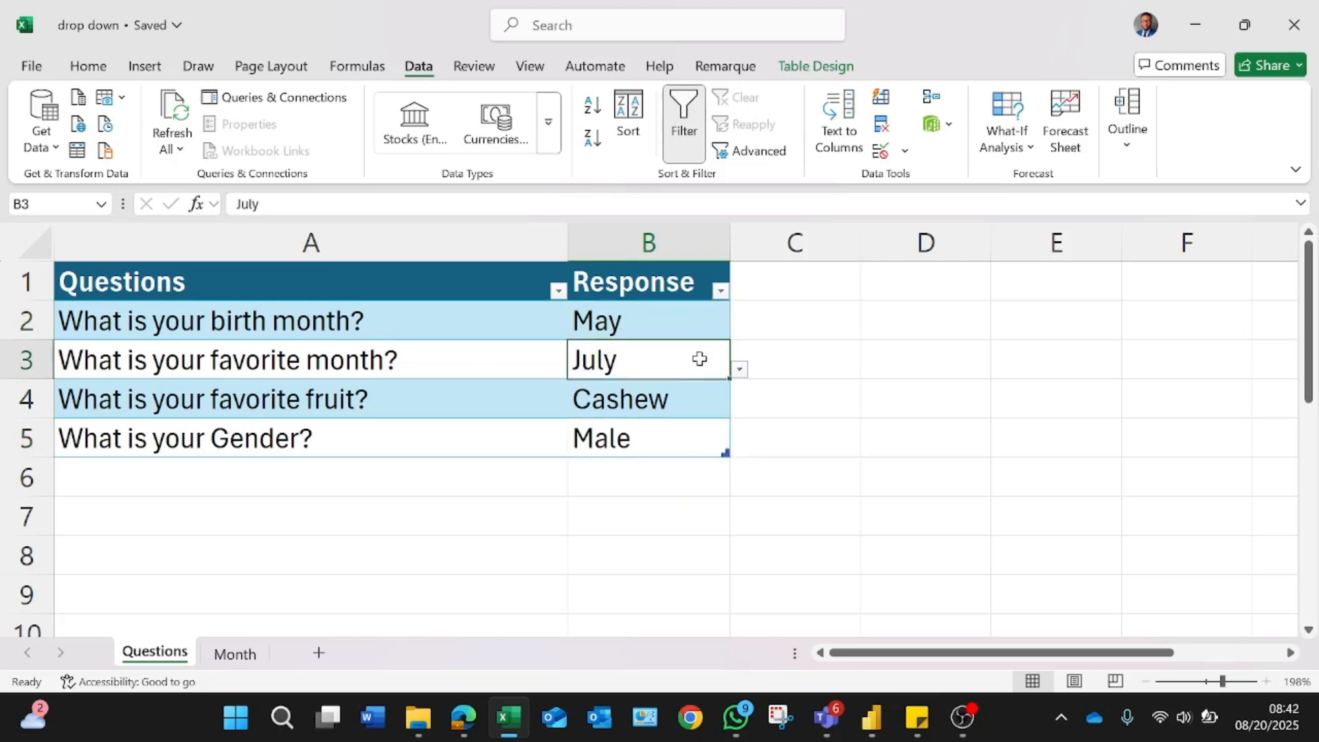
pyautogui.click(694, 403)
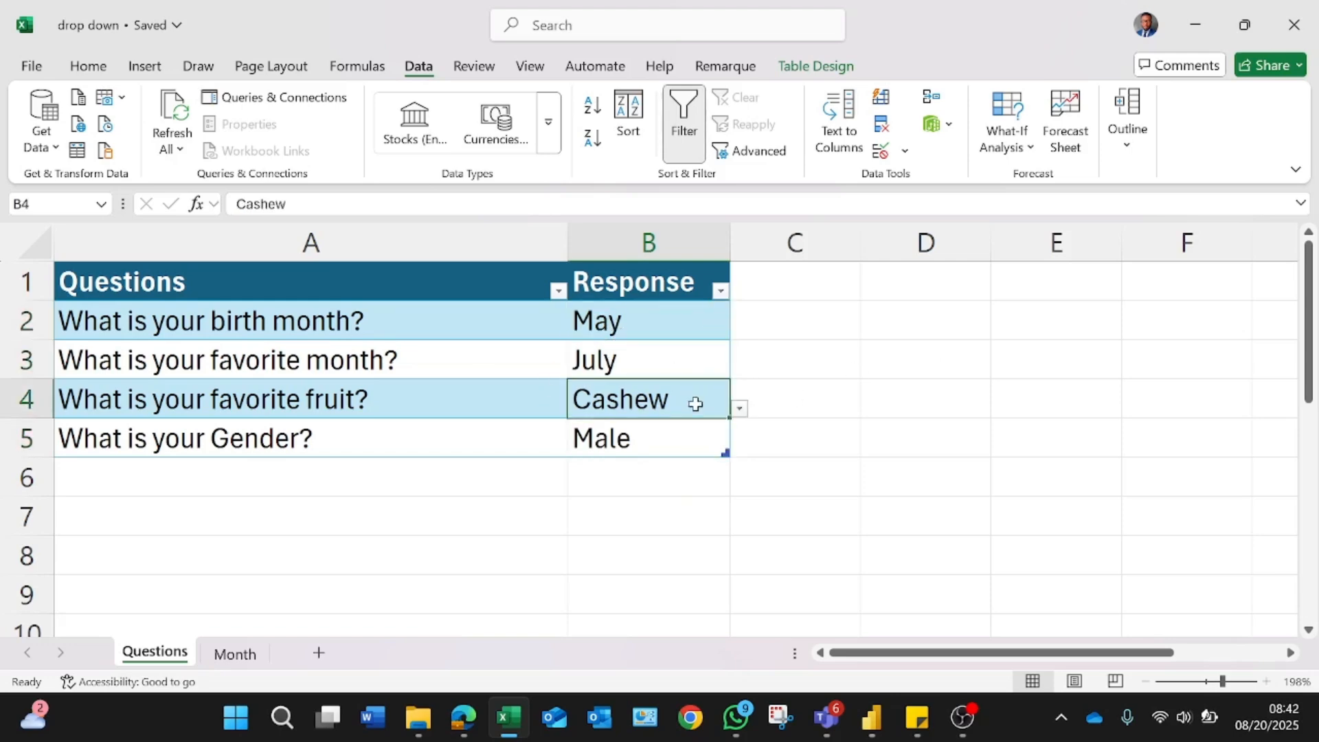
pyautogui.click(679, 446)
pyautogui.click(739, 448)
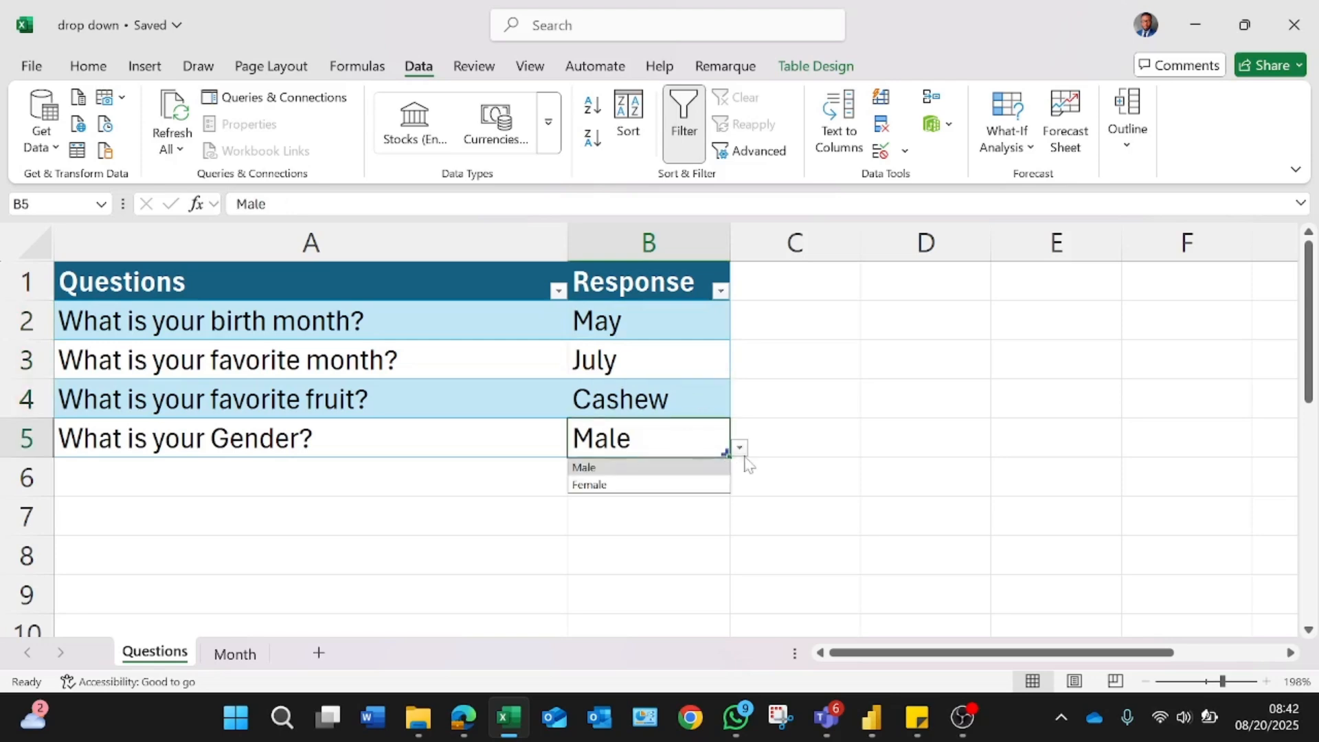
pyautogui.click(699, 411)
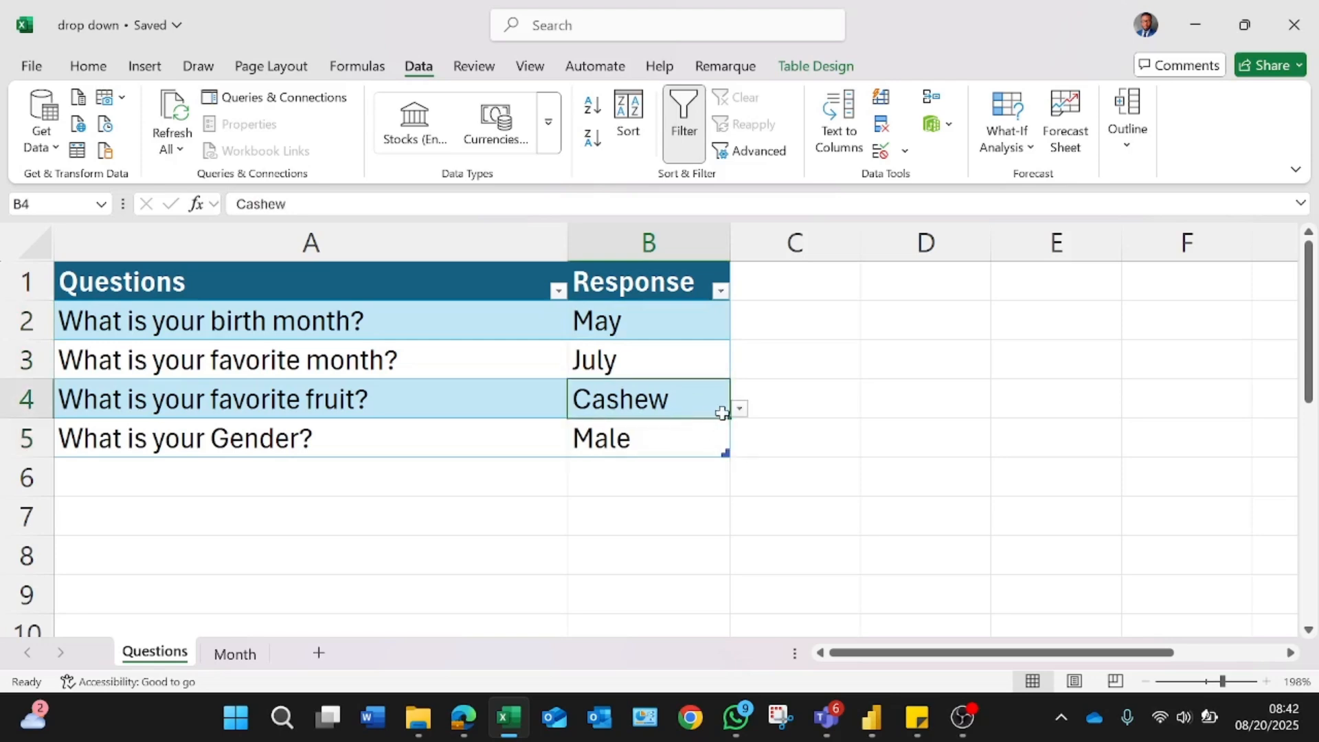
pyautogui.click(749, 414)
pyautogui.click(642, 319)
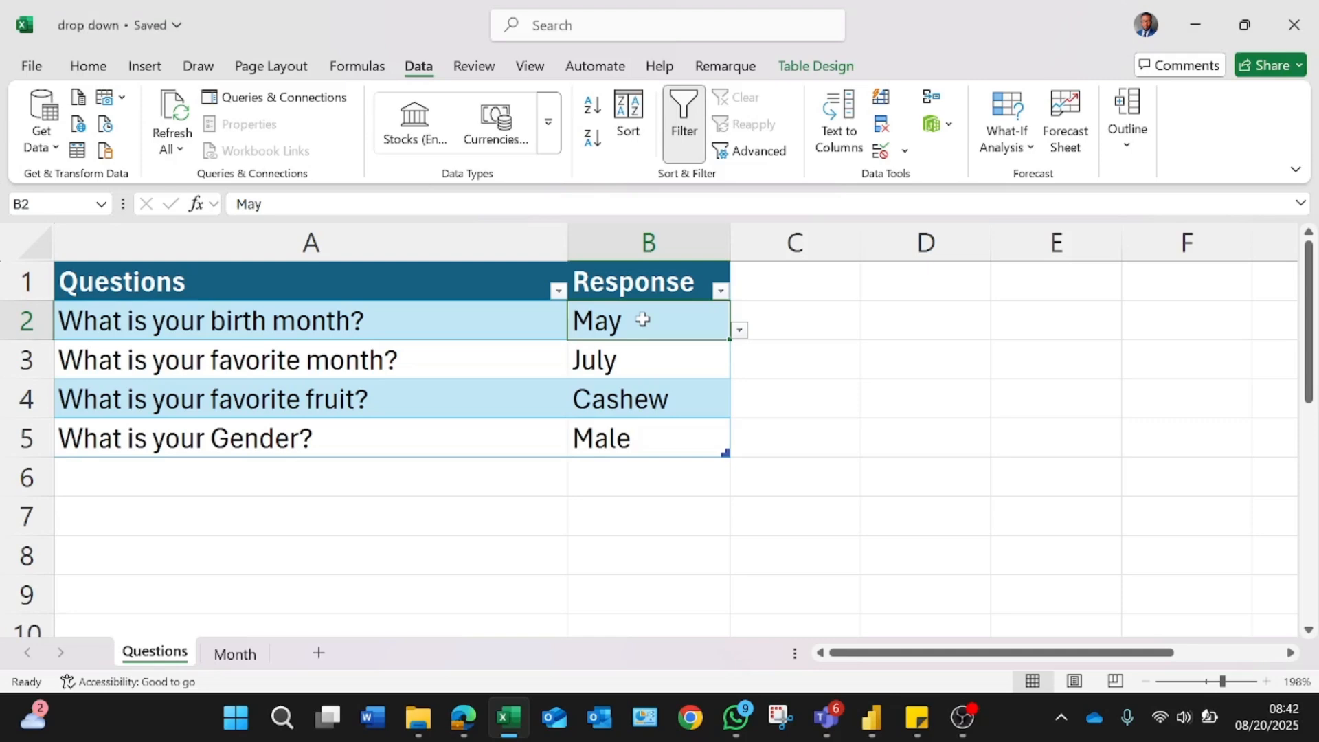
pyautogui.press('BackSpace')
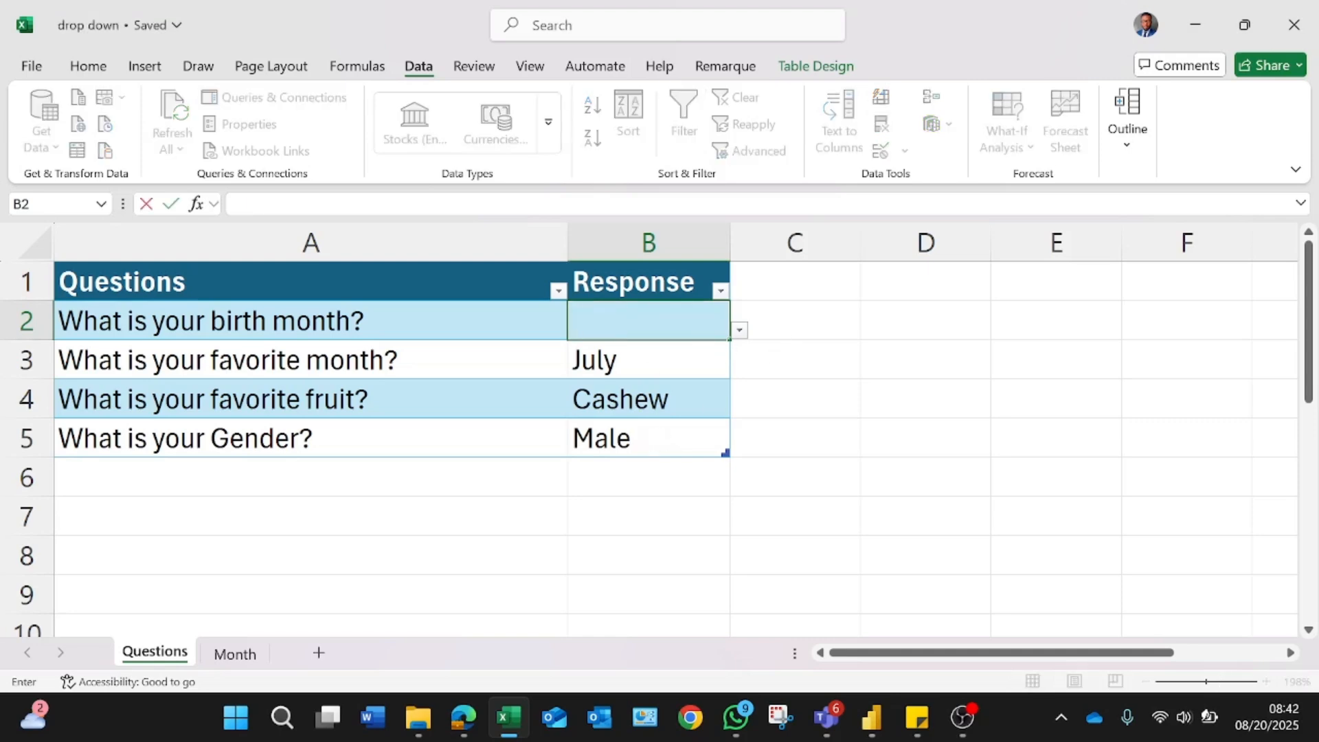
pyautogui.write('hdhhgd')
pyautogui.press('BackSpace')
pyautogui.press('BackSpace')
pyautogui.press('BackSpace')
pyautogui.press('BackSpace')
pyautogui.press('BackSpace')
pyautogui.press('BackSpace')
pyautogui.hotkey('alt', 'Down')
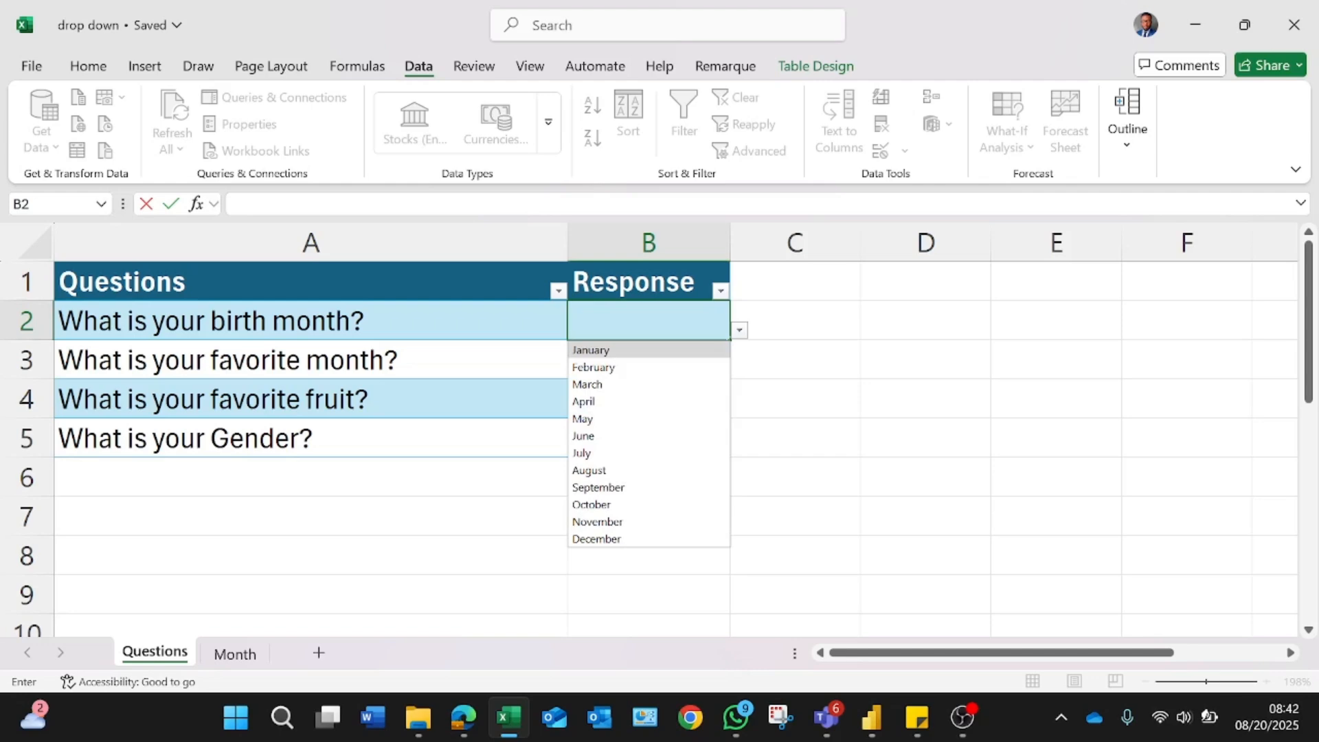
pyautogui.write('m')
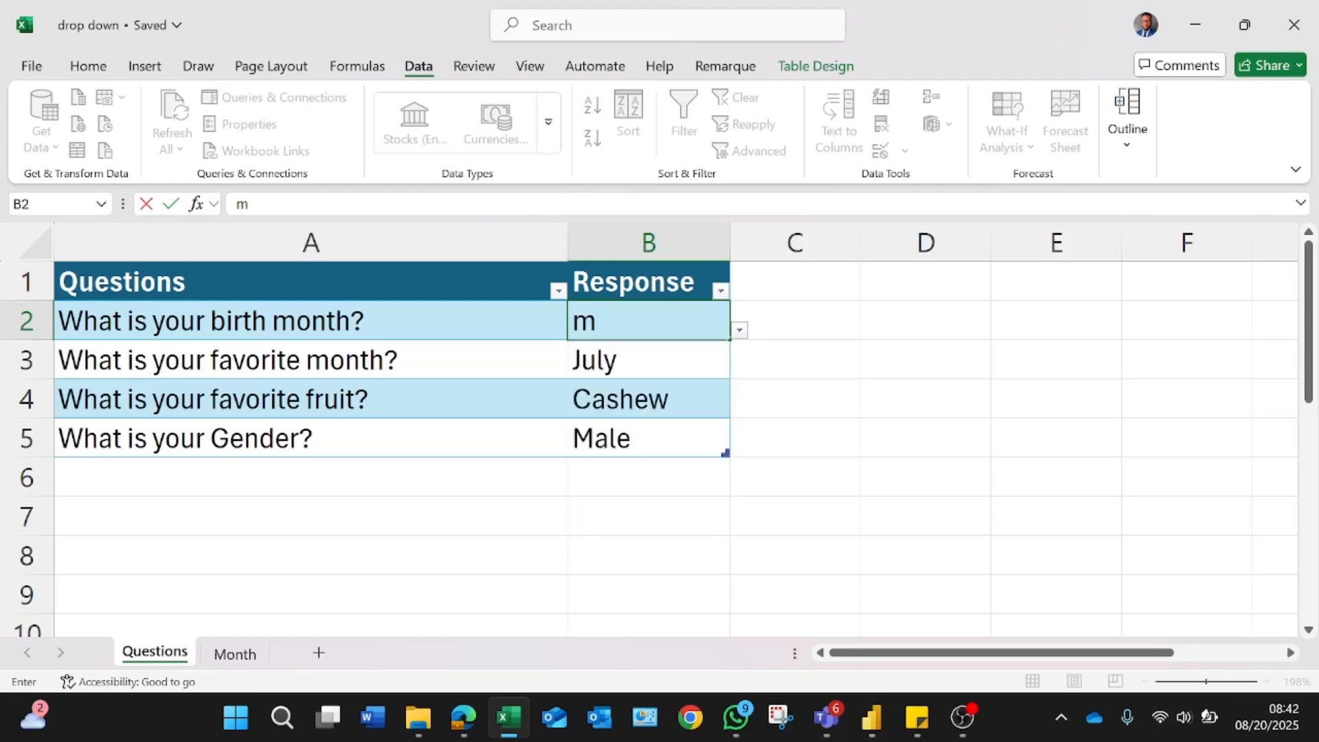
pyautogui.write('AN')
pyautogui.press('BackSpace')
pyautogui.press('BackSpace')
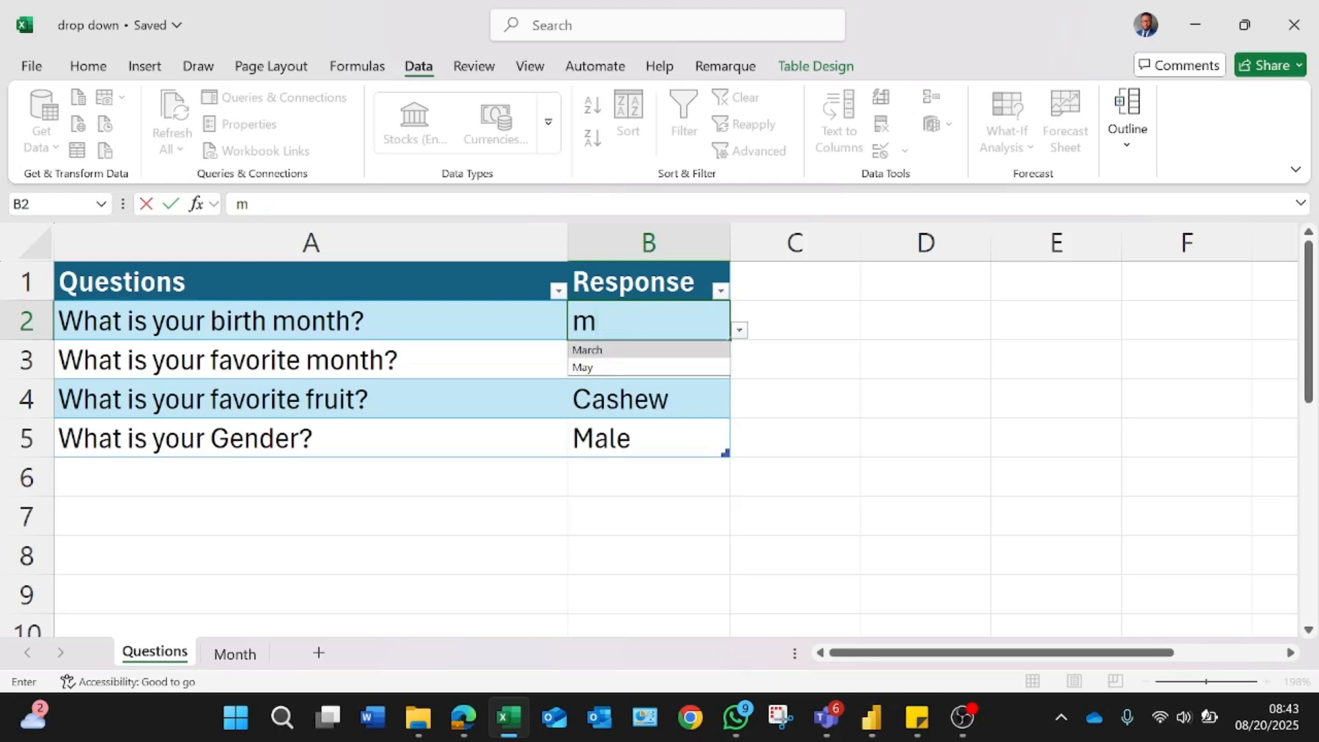
pyautogui.press('BackSpace')
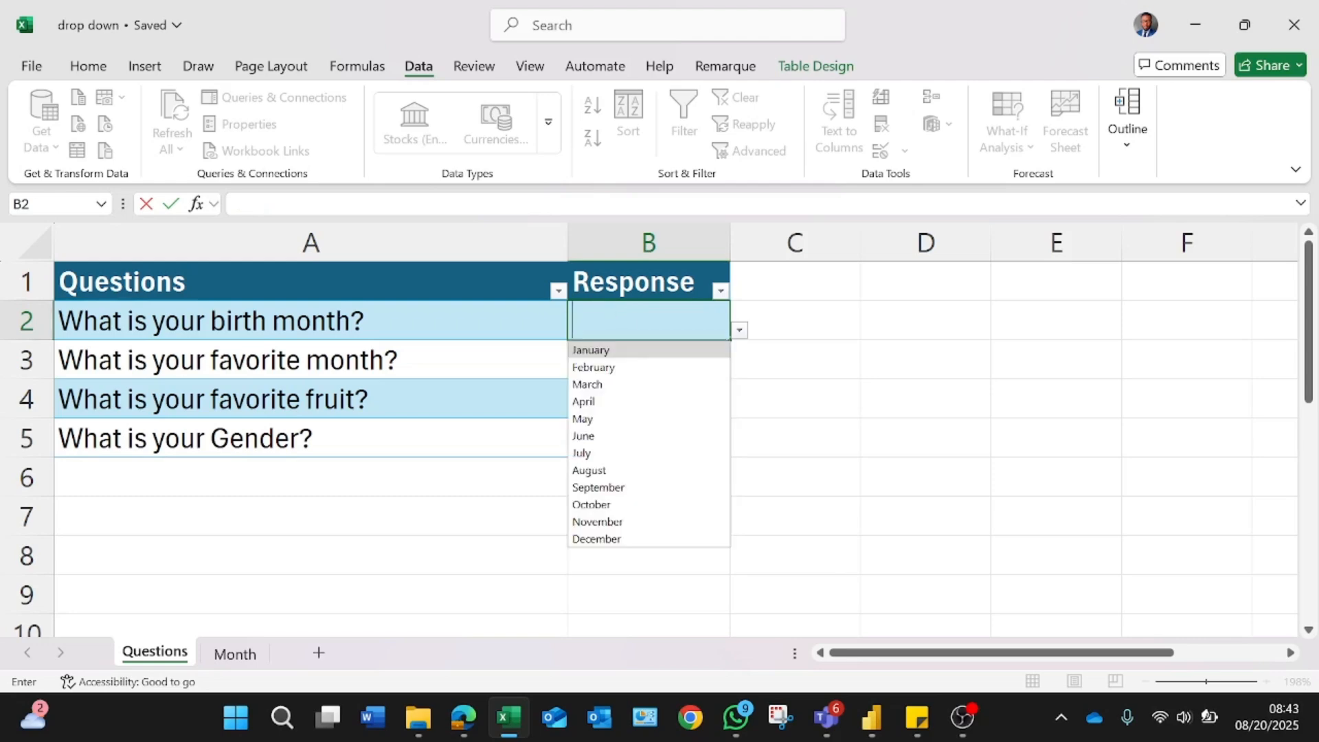
# Test the month validation by trying to enter Mango in the birth month cell B2, and cancel the entry
pyautogui.write('Mango')
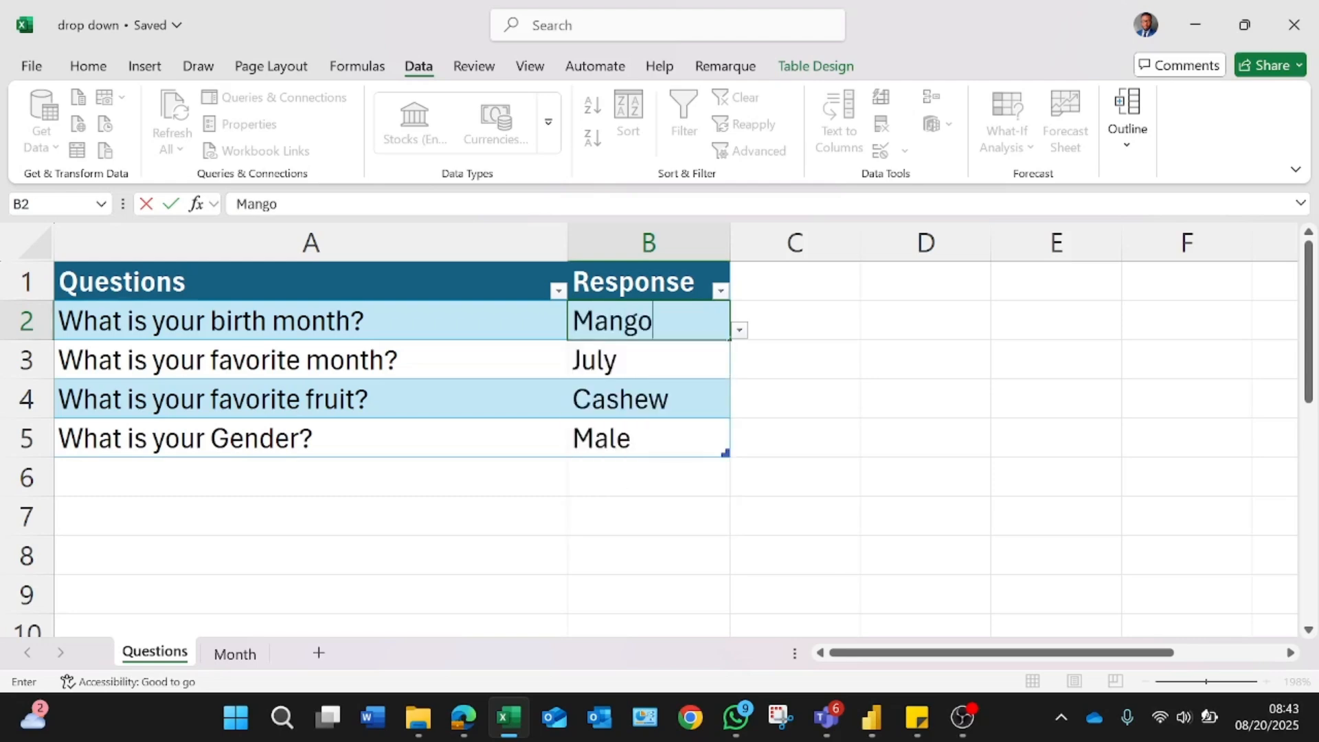
pyautogui.press('Return')
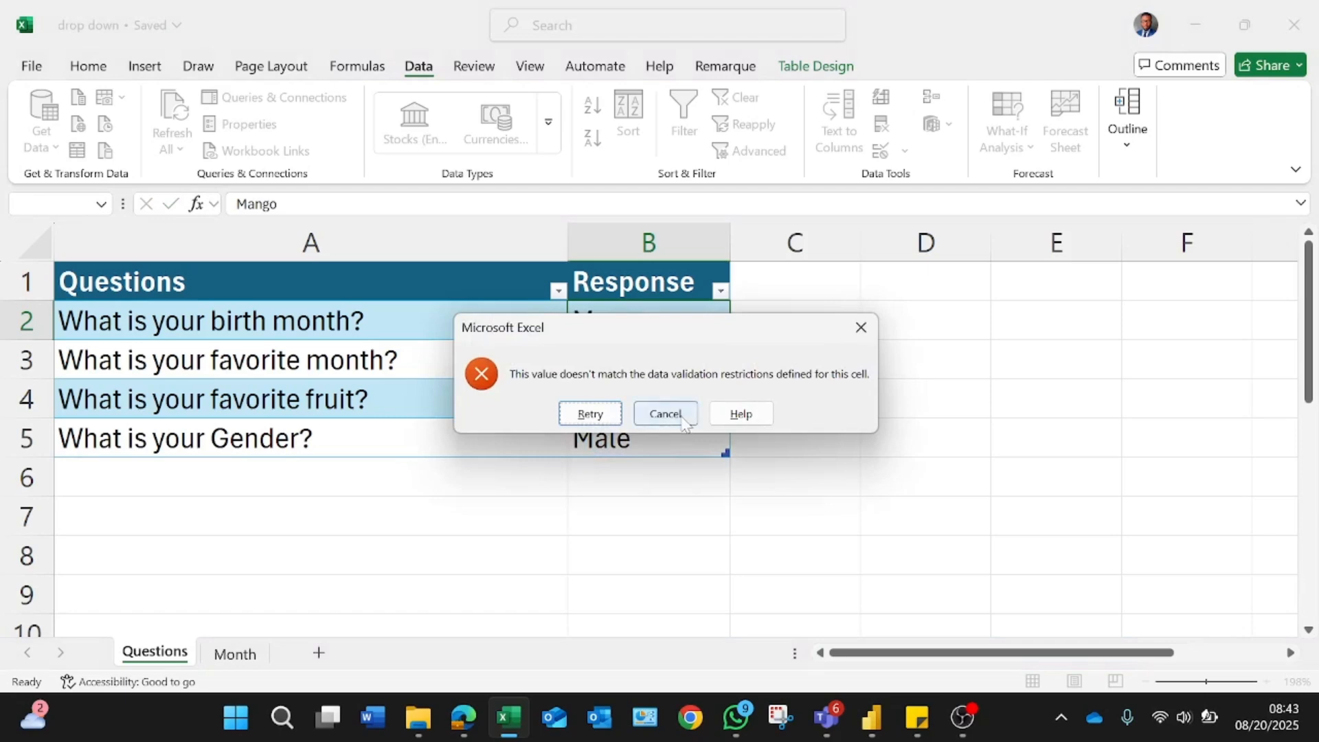
pyautogui.click(860, 328)
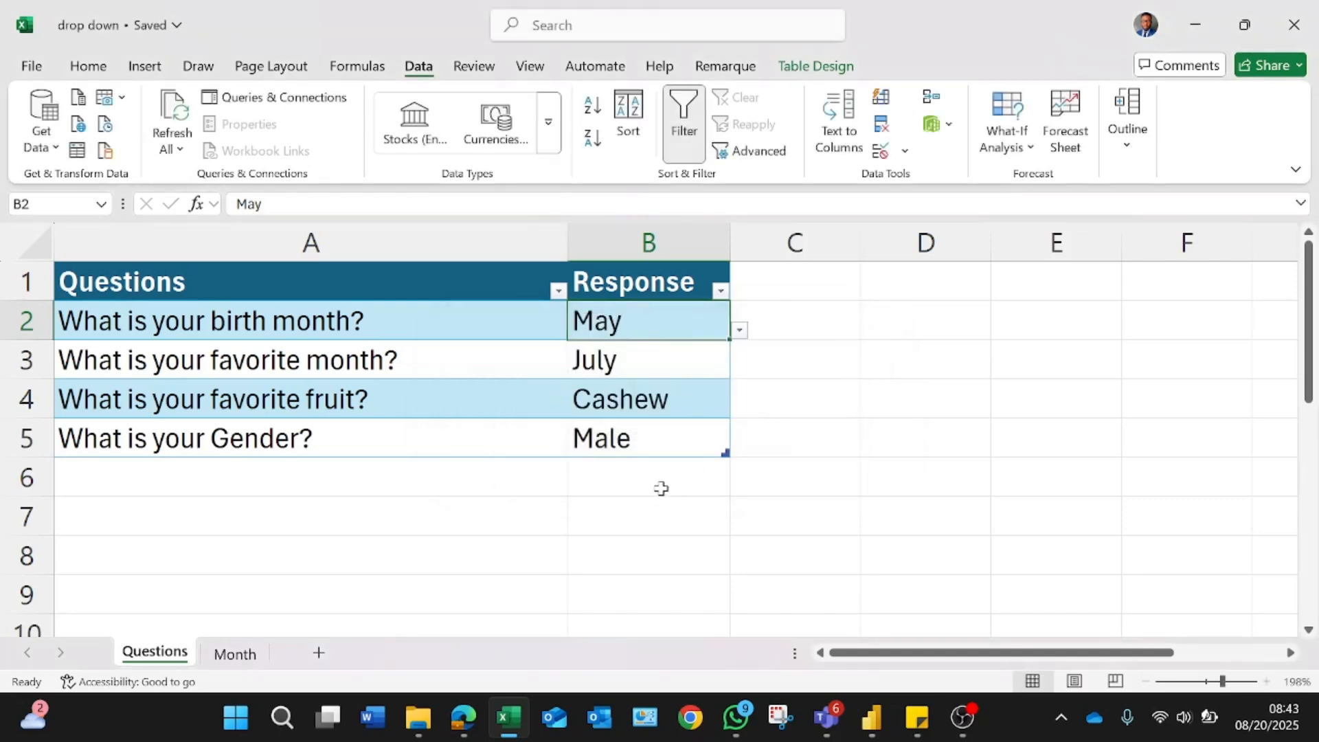